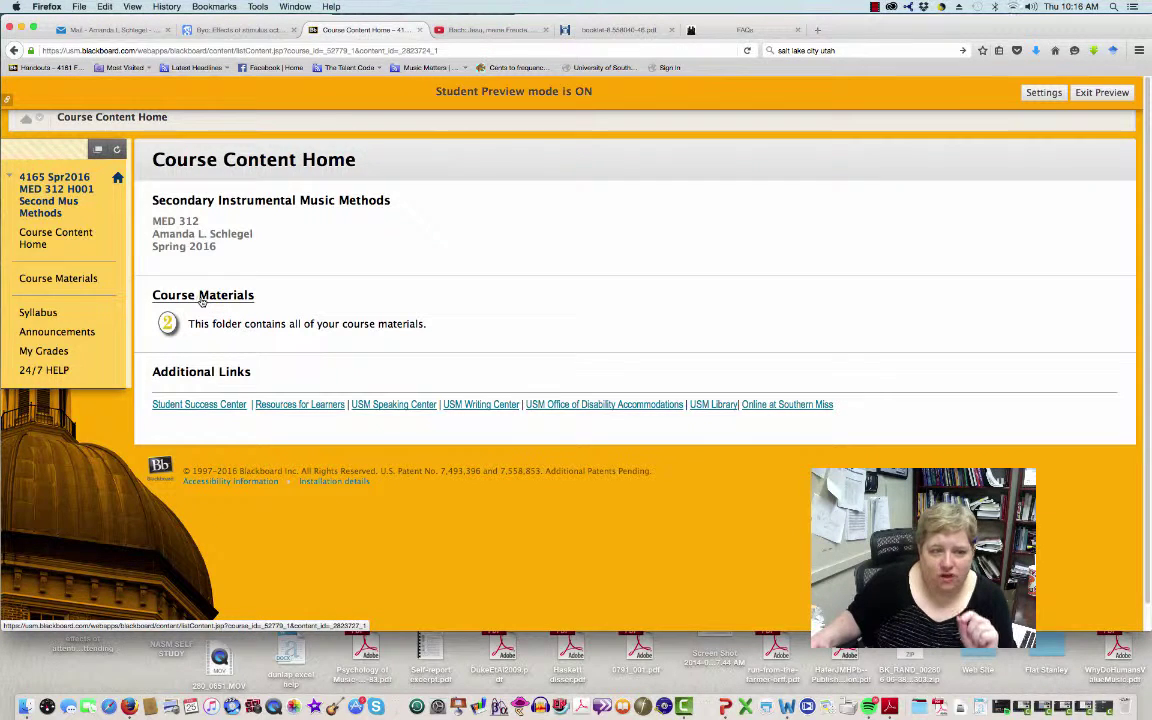
Open the COMPELLING INTRODUCTIONS EVALUATIONS folder within Assignment Submission in the course materials.
{"action": "left_click", "coordinate": [201, 299]}
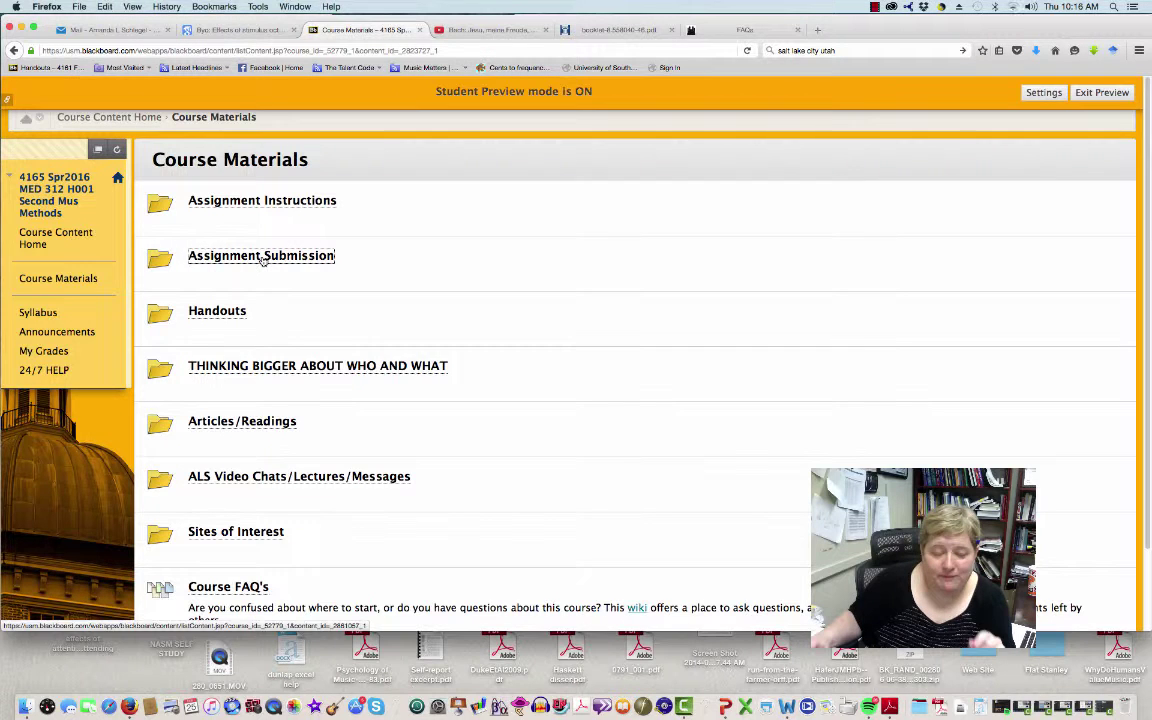
{"action": "left_click", "coordinate": [263, 258]}
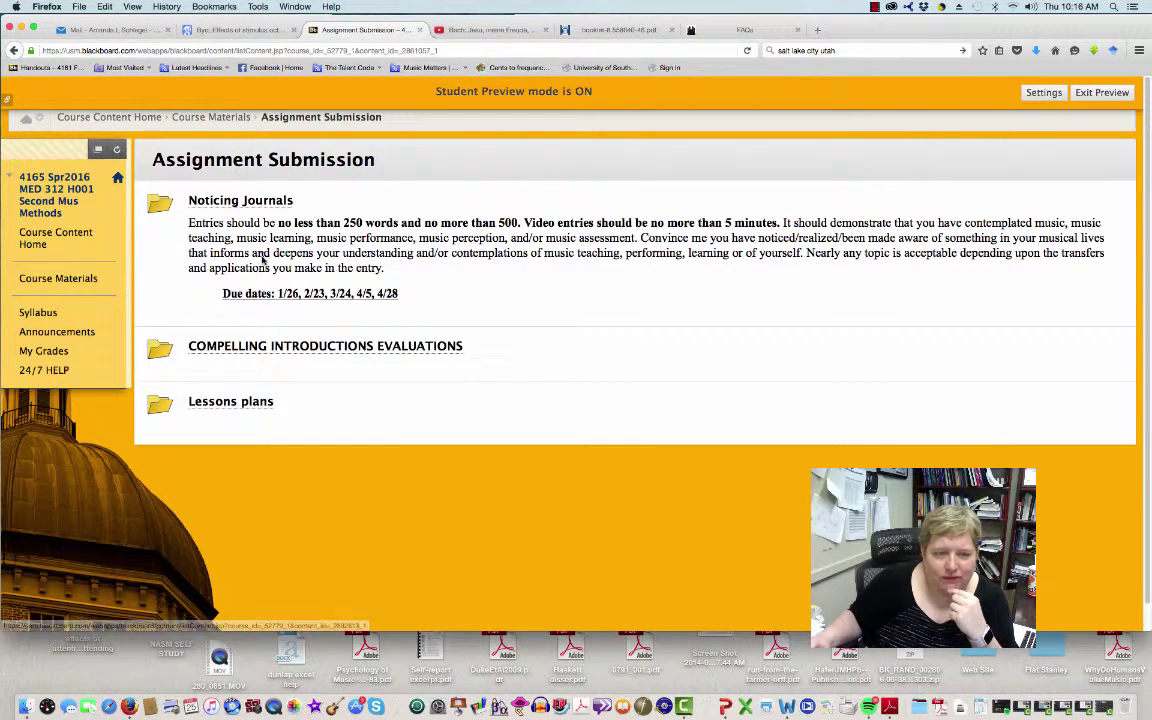
{"action": "left_click", "coordinate": [325, 354]}
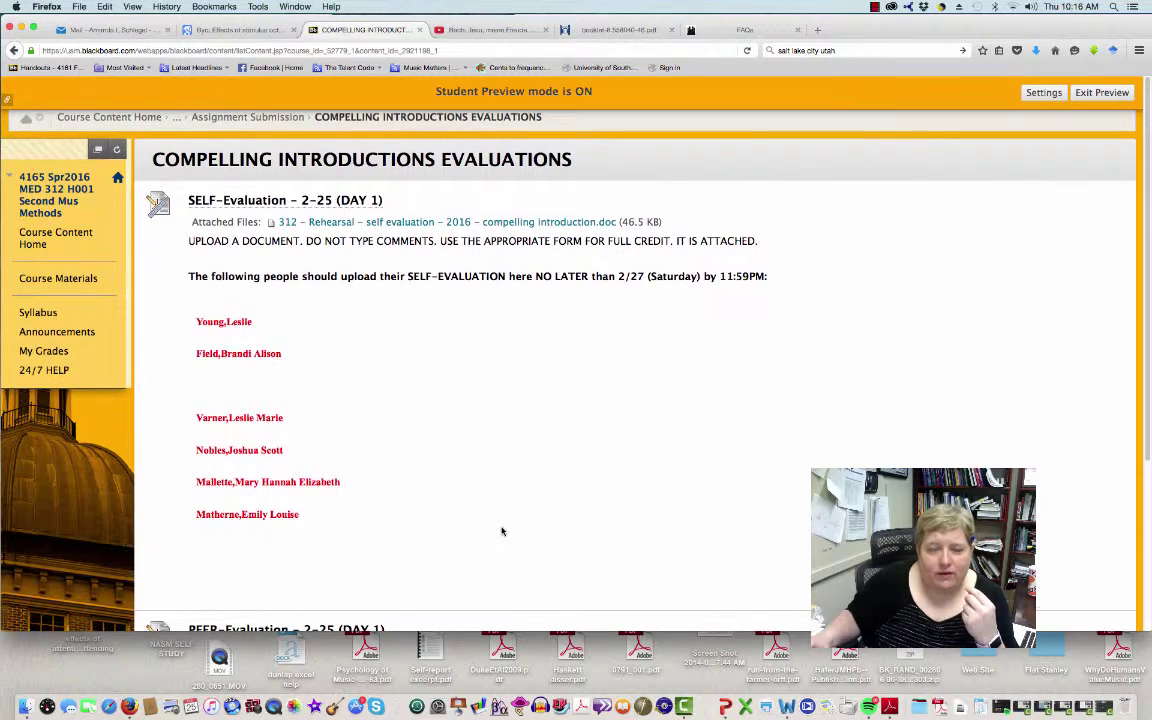
Examine the DAY 1 self-evaluation and peer-evaluation assignments, including their attached forms, assigned students and upload deadlines.
{"action": "scroll", "coordinate": [502, 531], "scroll_direction": "down", "scroll_amount": 2}
{"action": "scroll", "coordinate": [503, 531], "scroll_direction": "up", "scroll_amount": 2}
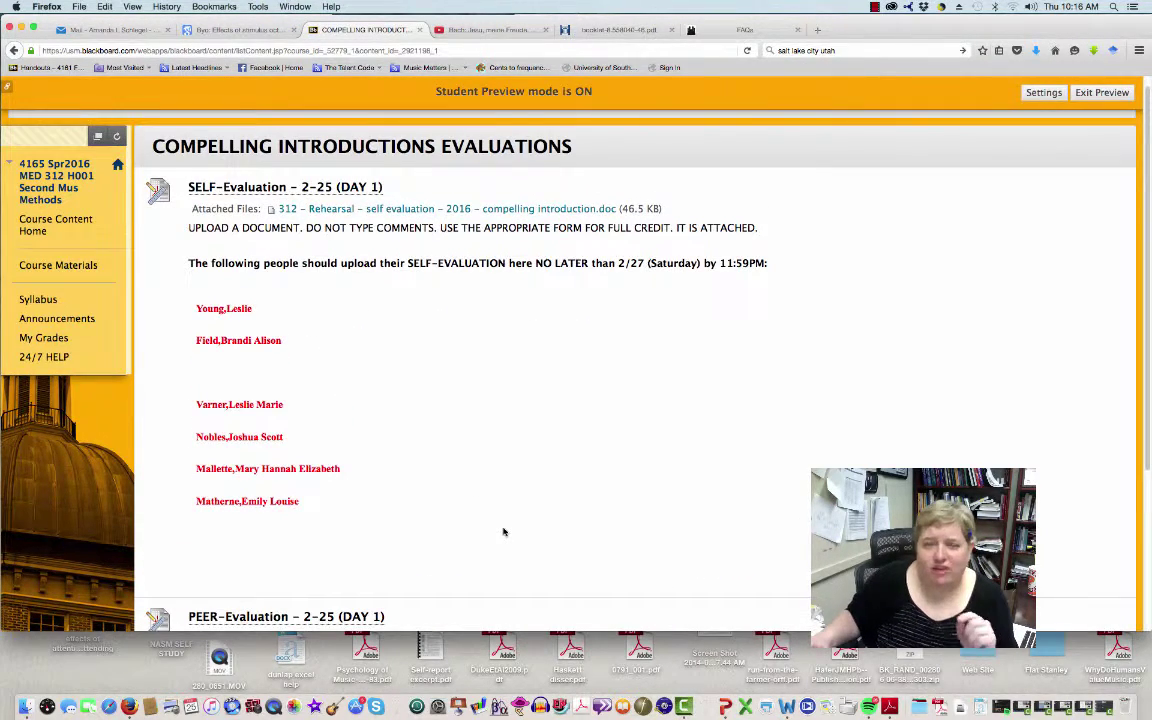
{"action": "scroll", "coordinate": [503, 531], "scroll_direction": "down", "scroll_amount": 3}
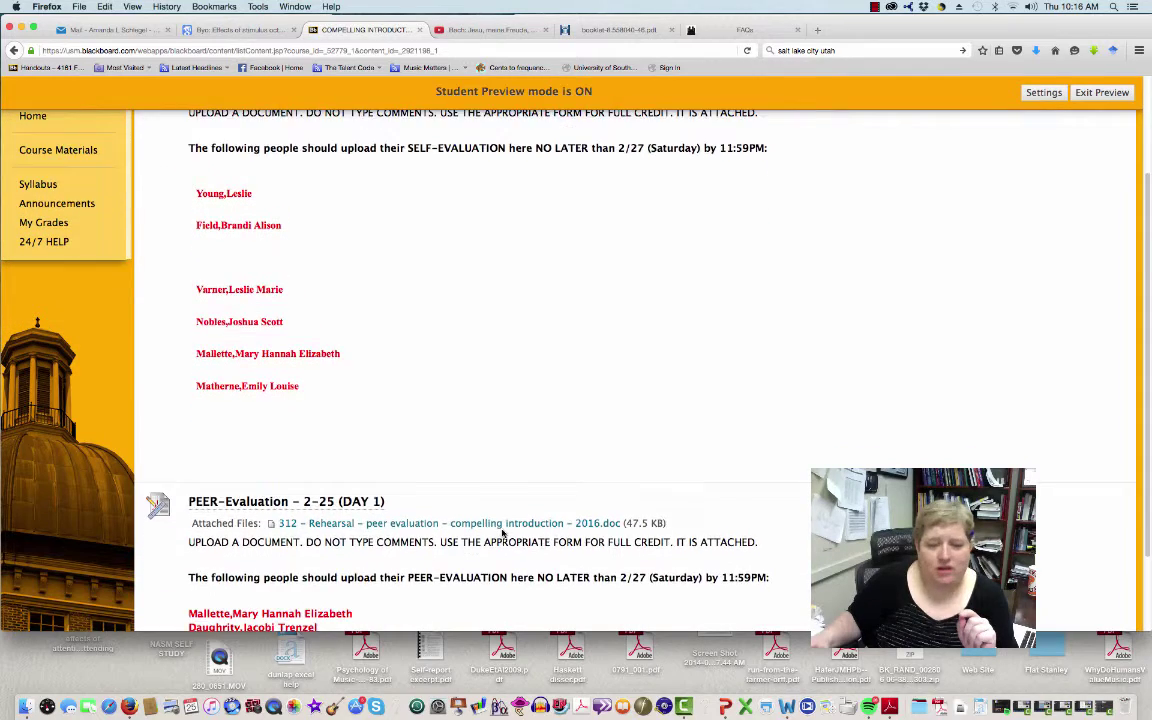
{"action": "scroll", "coordinate": [503, 533], "scroll_direction": "down", "scroll_amount": 3}
{"action": "scroll", "coordinate": [501, 536], "scroll_direction": "up", "scroll_amount": 6}
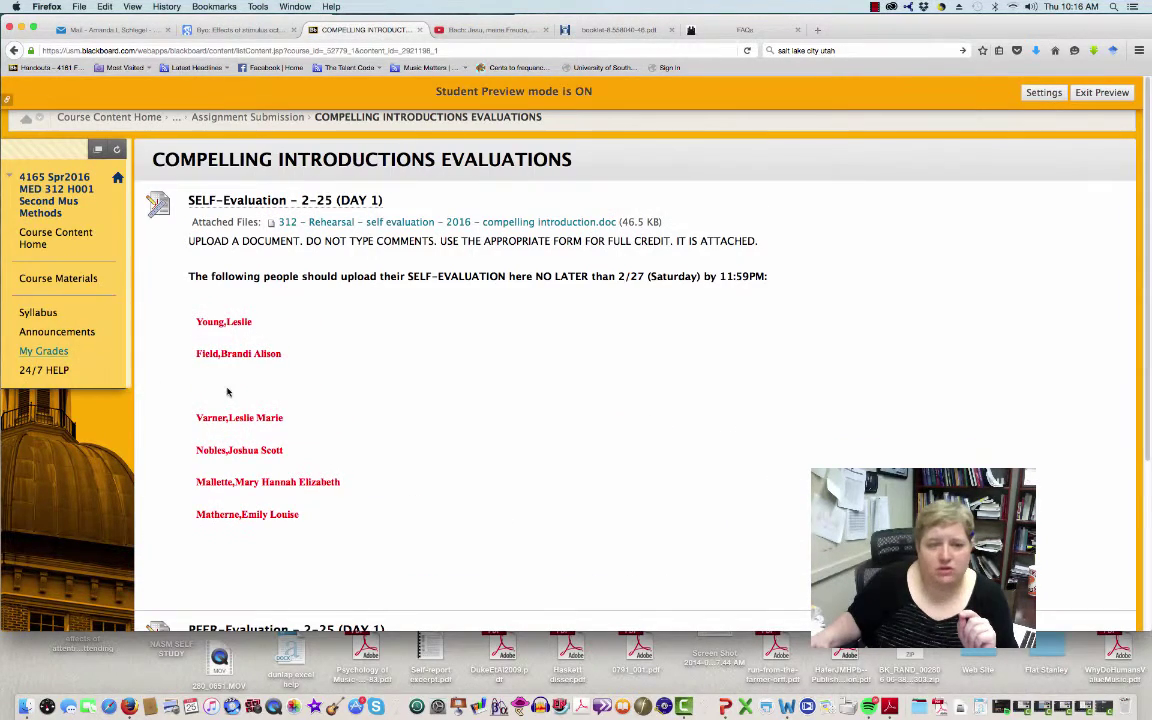
{"action": "scroll", "coordinate": [438, 545], "scroll_direction": "down", "scroll_amount": 6}
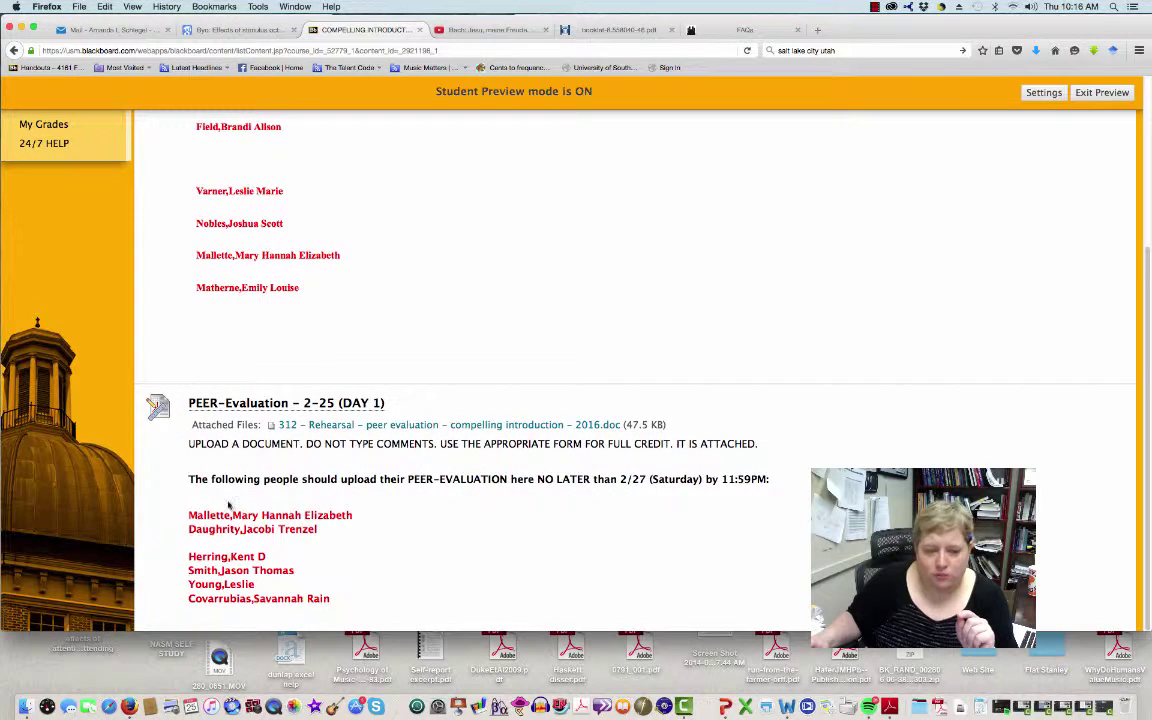
{"action": "scroll", "coordinate": [409, 617], "scroll_direction": "up", "scroll_amount": 6}
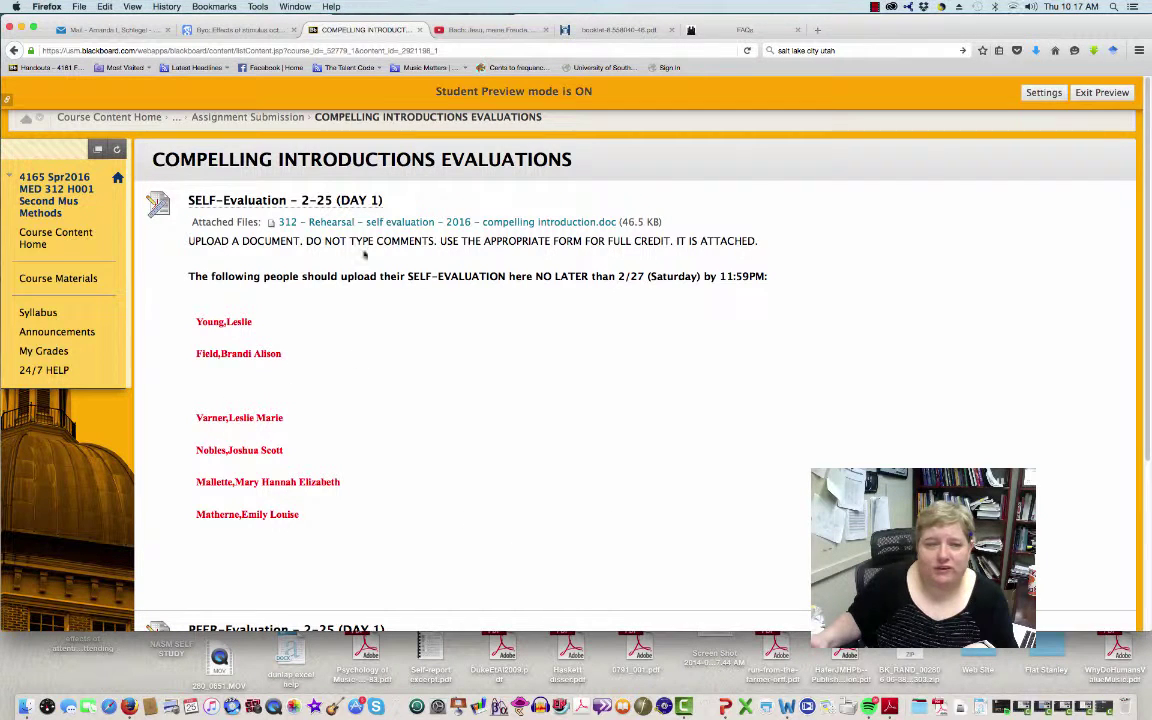
{"action": "scroll", "coordinate": [373, 549], "scroll_direction": "down", "scroll_amount": 5}
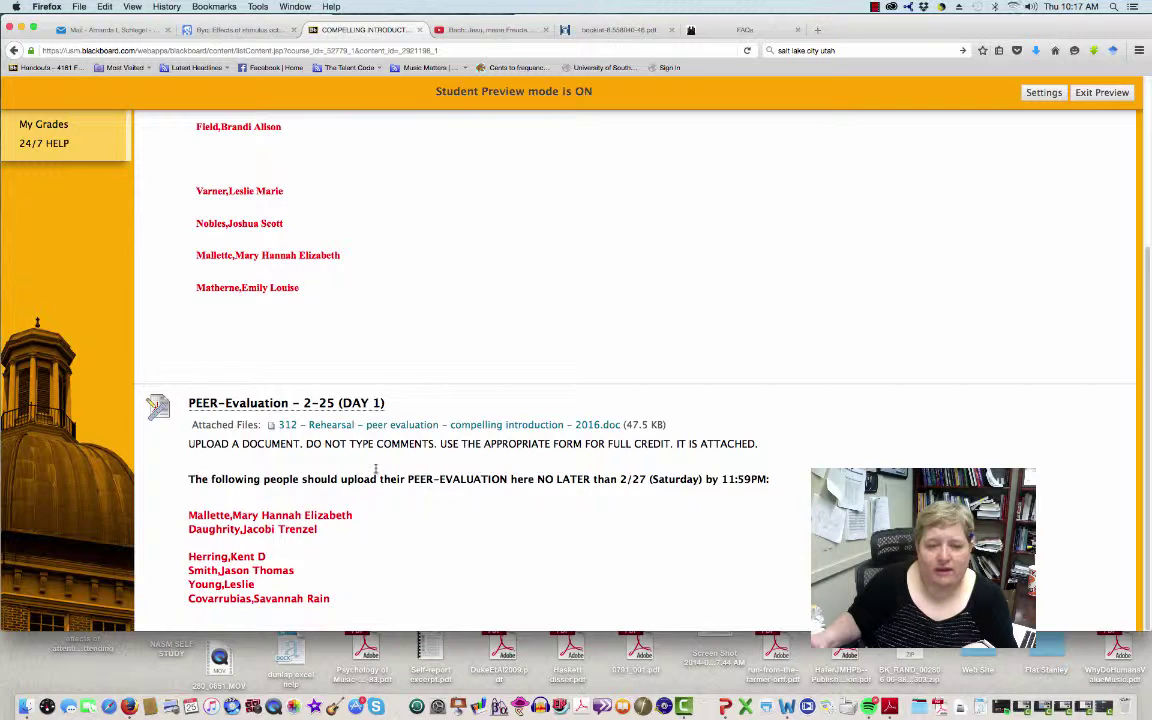
{"action": "scroll", "coordinate": [352, 549], "scroll_direction": "up", "scroll_amount": 5}
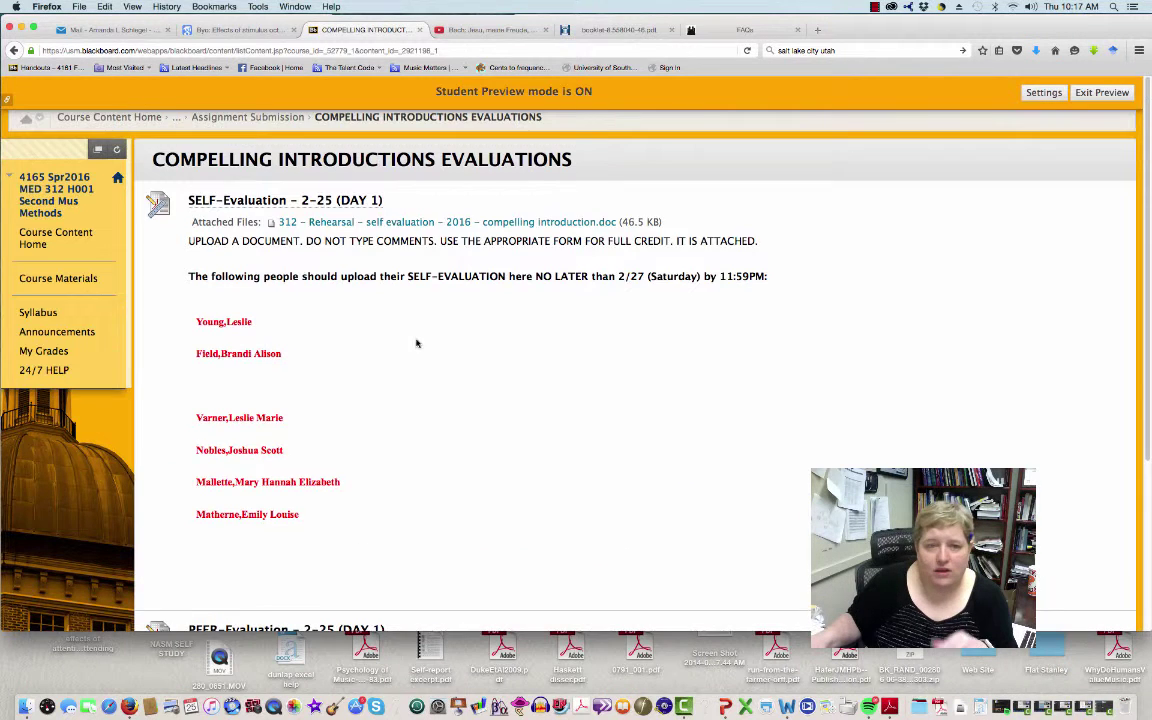
Download the attached self-evaluation form to the Documents folder and open the downloaded copy in Word.
{"action": "left_click", "coordinate": [394, 225]}
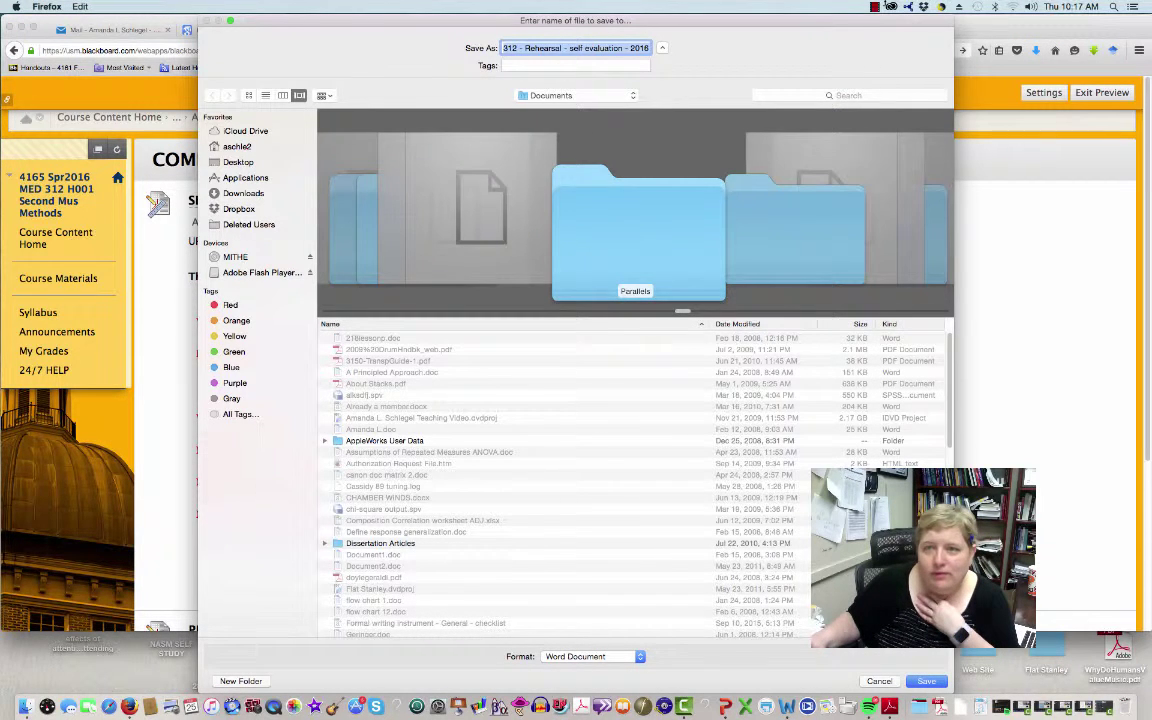
{"action": "left_click", "coordinate": [795, 6]}
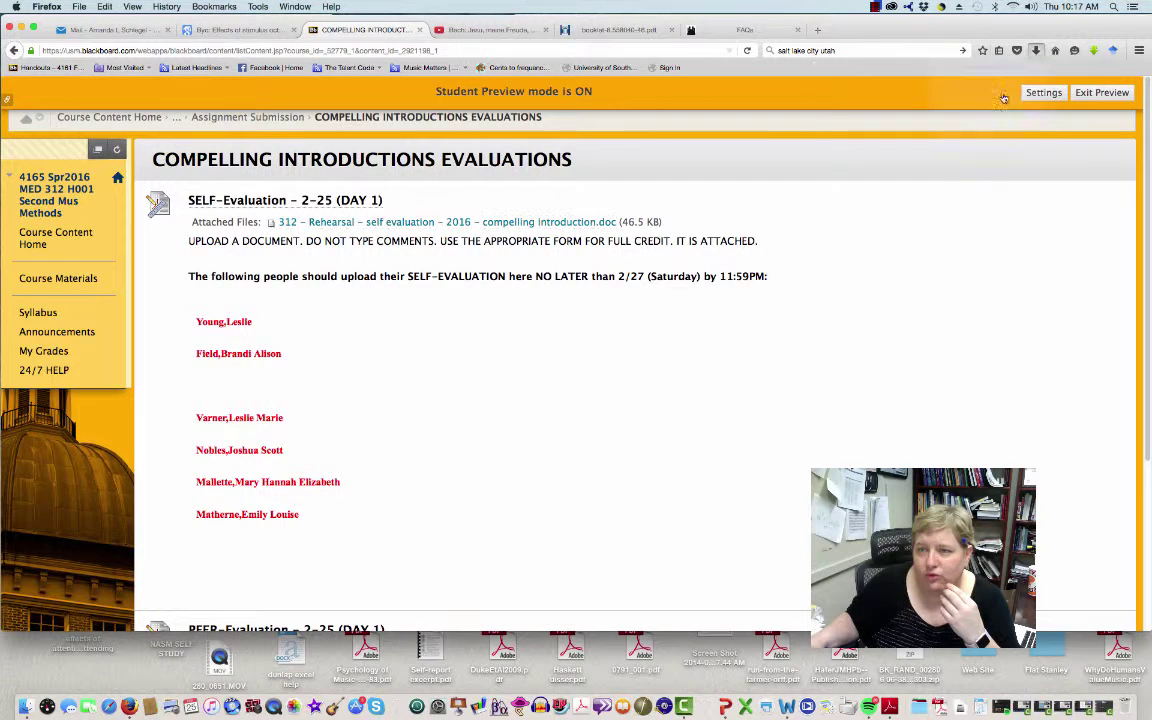
{"action": "left_click", "coordinate": [1036, 50]}
{"action": "left_click", "coordinate": [980, 92]}
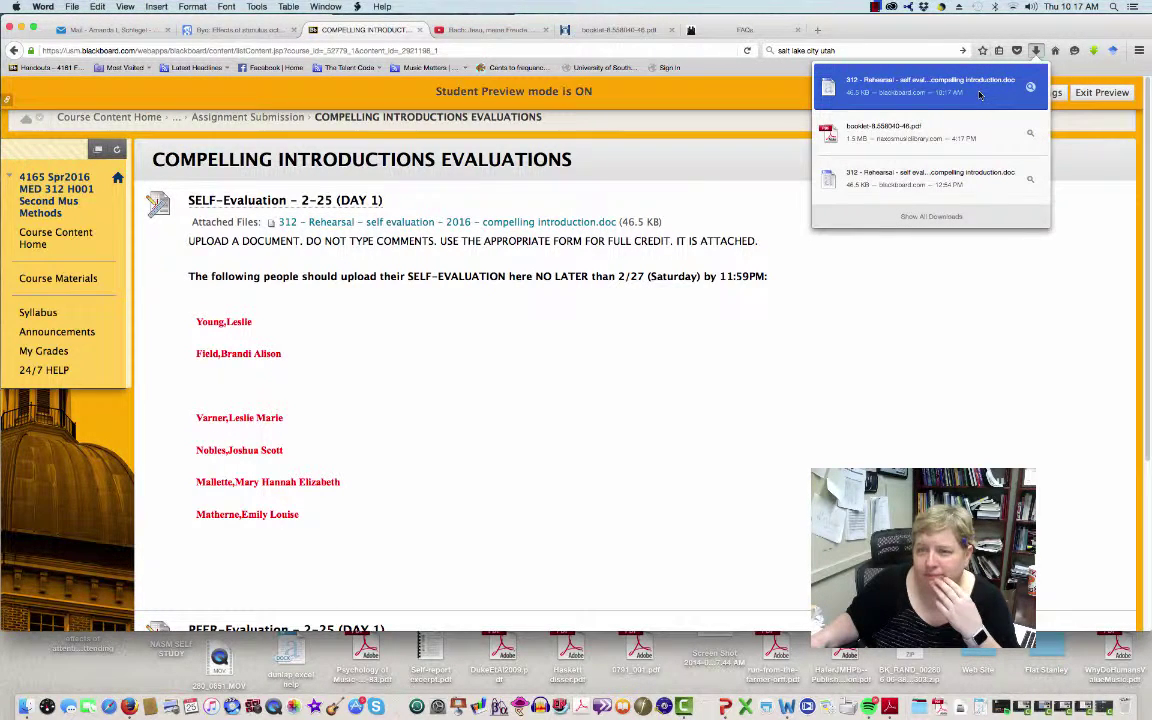
{"action": "left_click", "coordinate": [979, 87]}
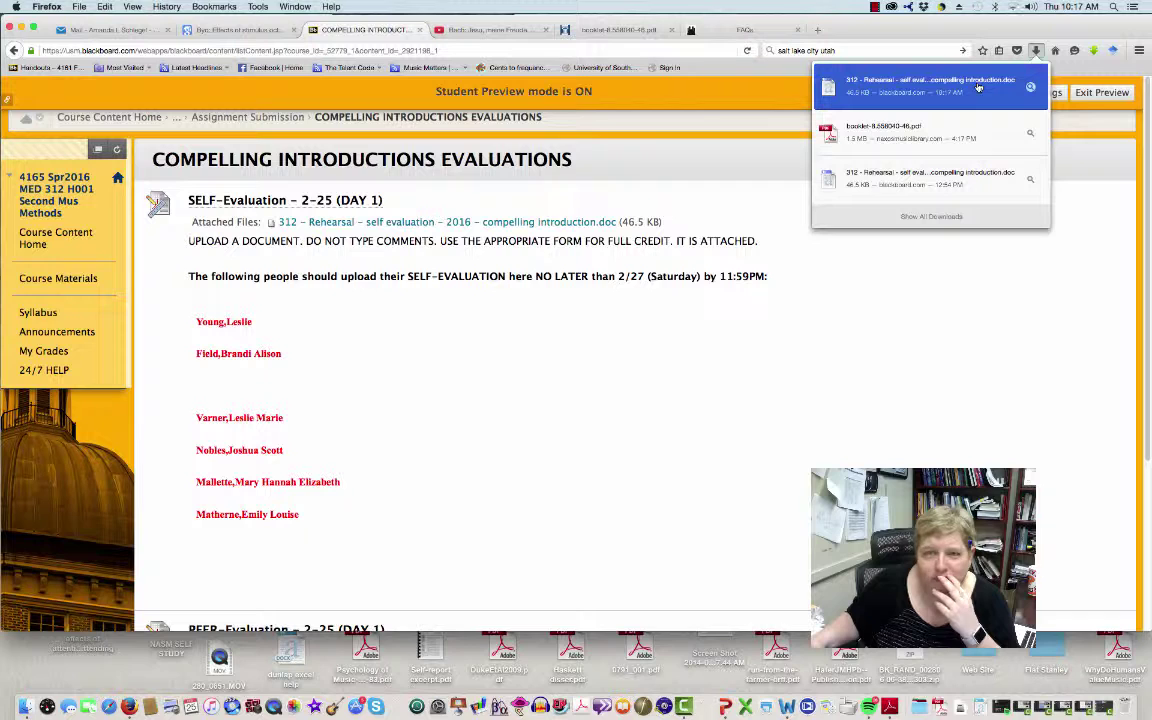
{"action": "left_click", "coordinate": [979, 87]}
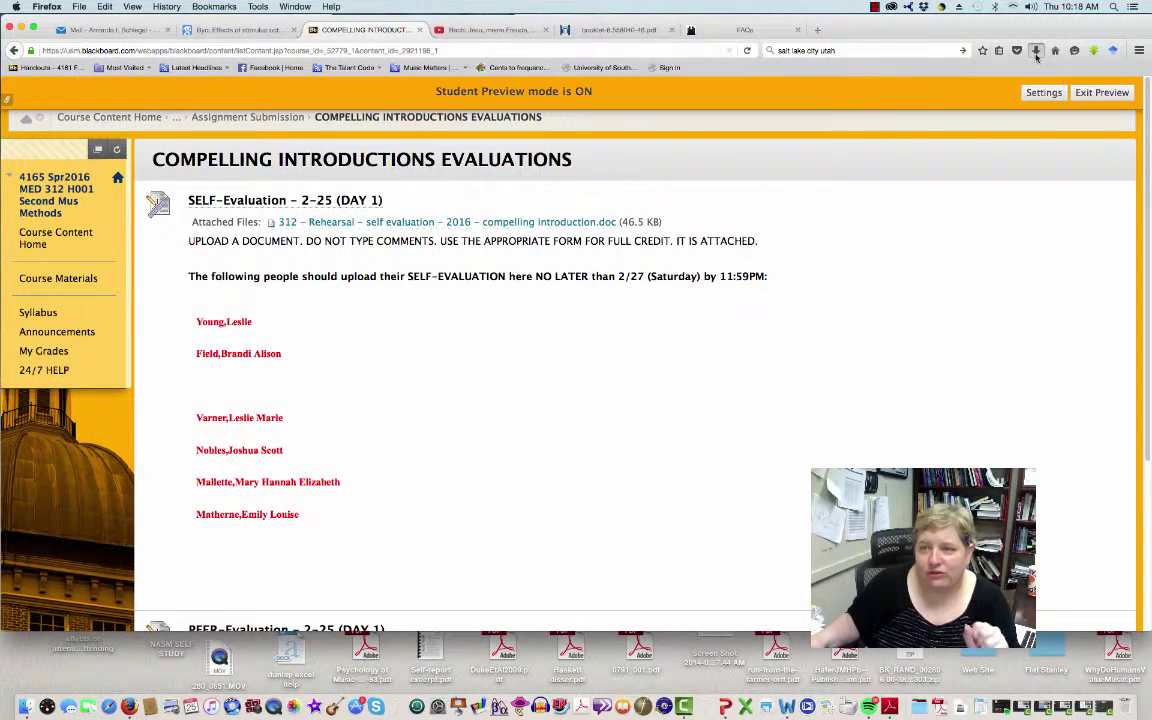
{"action": "left_click", "coordinate": [1036, 51]}
{"action": "left_click", "coordinate": [1005, 88]}
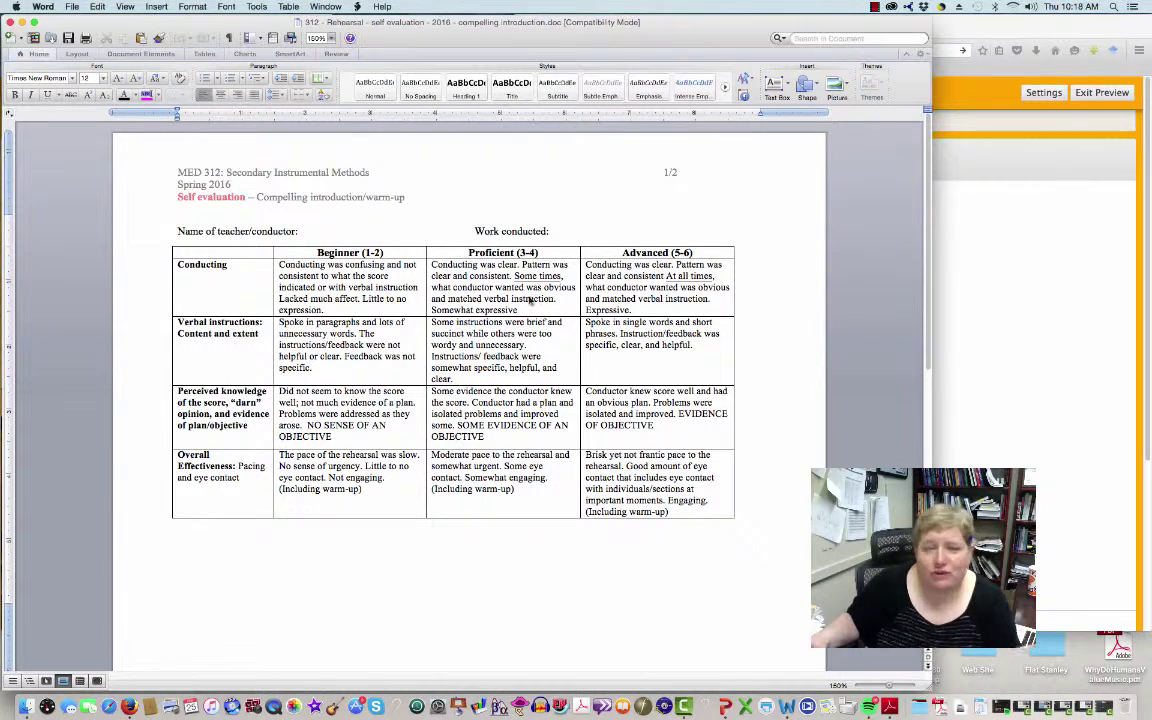
Highlight the Proficient description for Conducting in magenta, and score Conducting 3, Verbal instructions 6 and Perceived knowledge 3.
{"action": "left_click", "coordinate": [326, 233]}
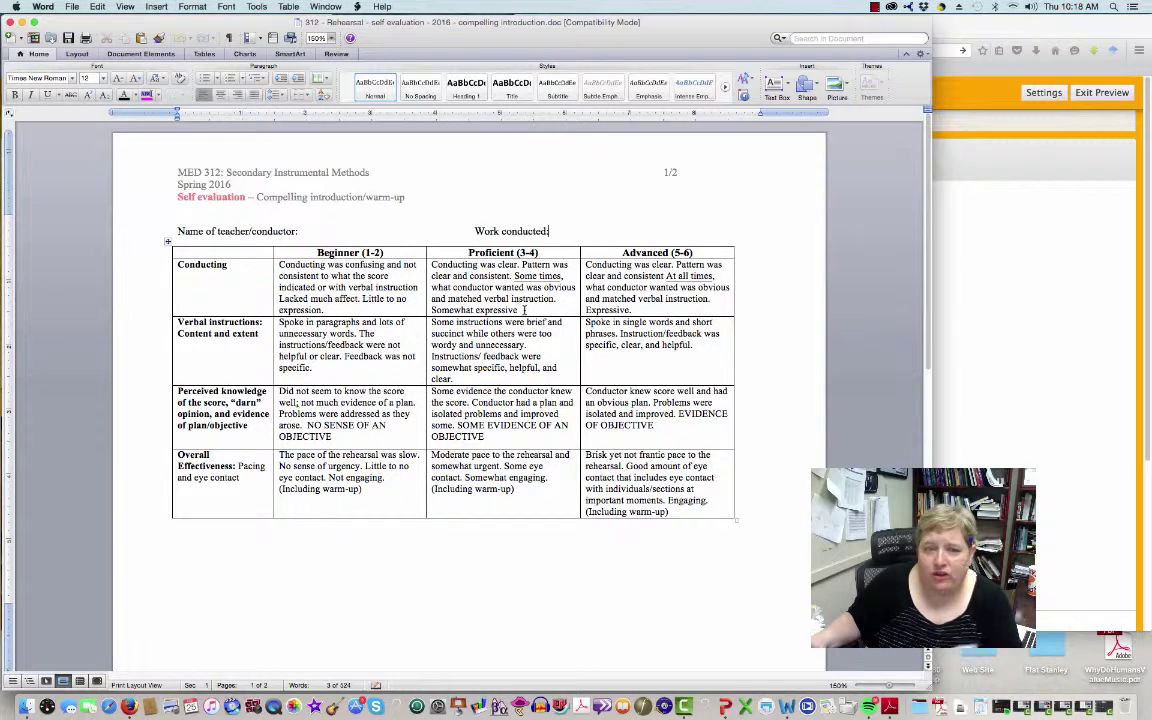
{"action": "triple_click", "coordinate": [468, 280]}
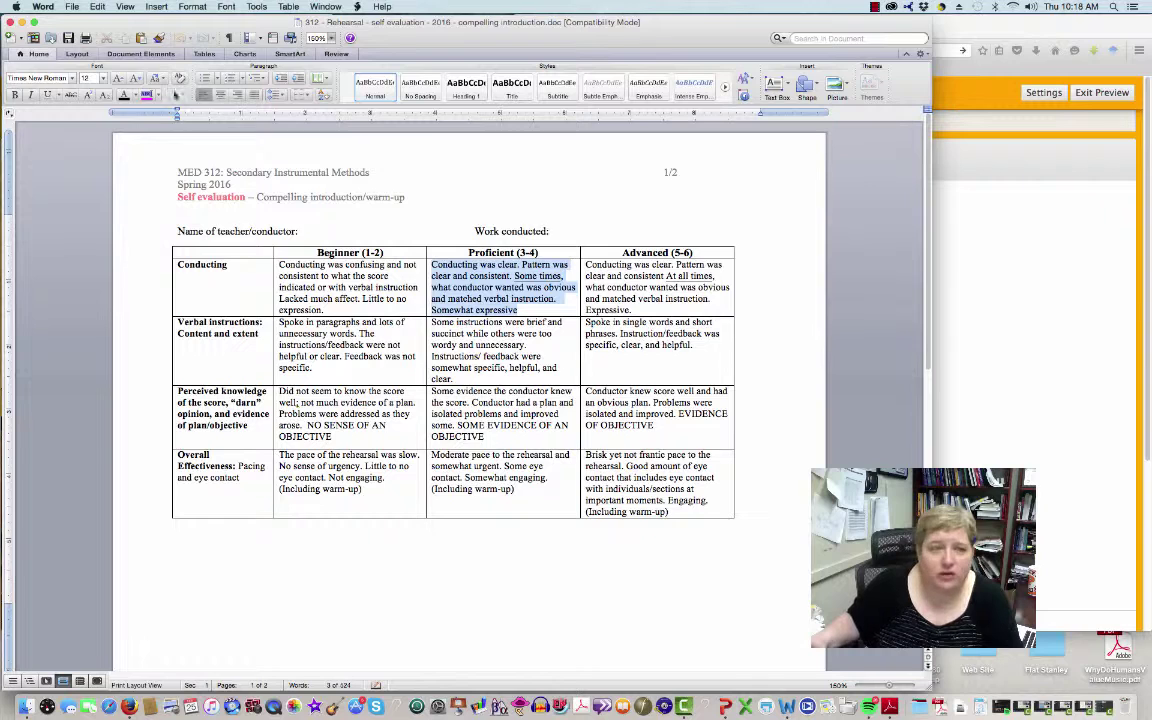
{"action": "left_click", "coordinate": [146, 95]}
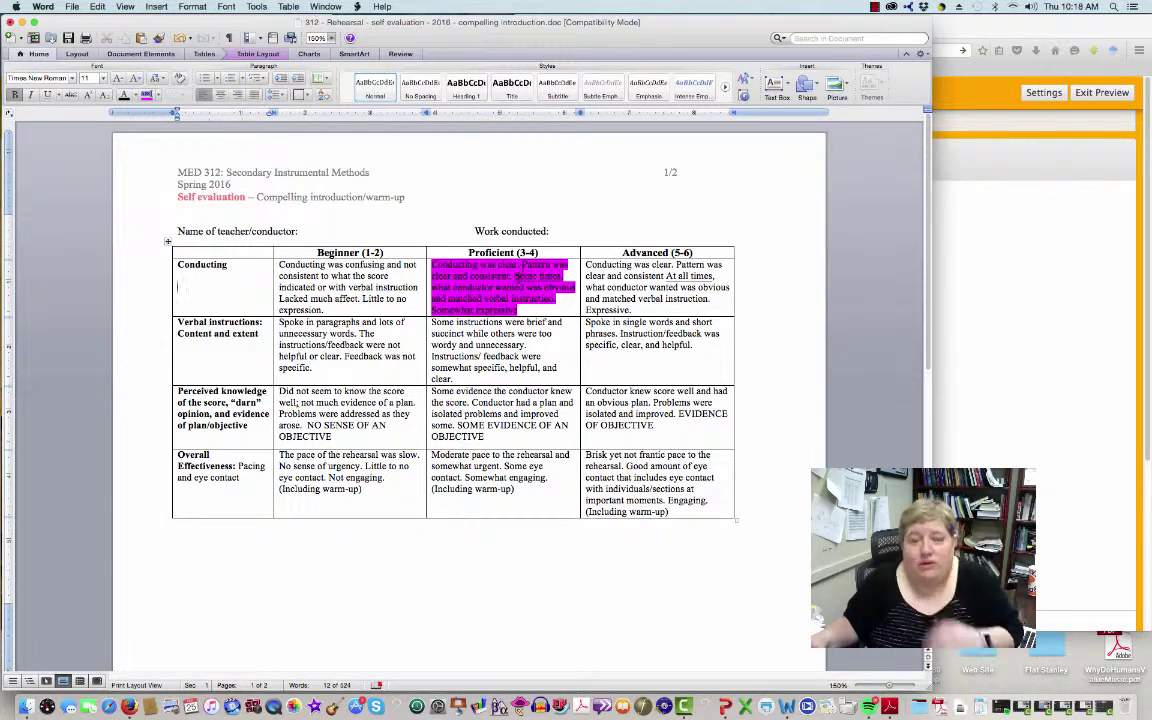
{"action": "type", "text": "3"}
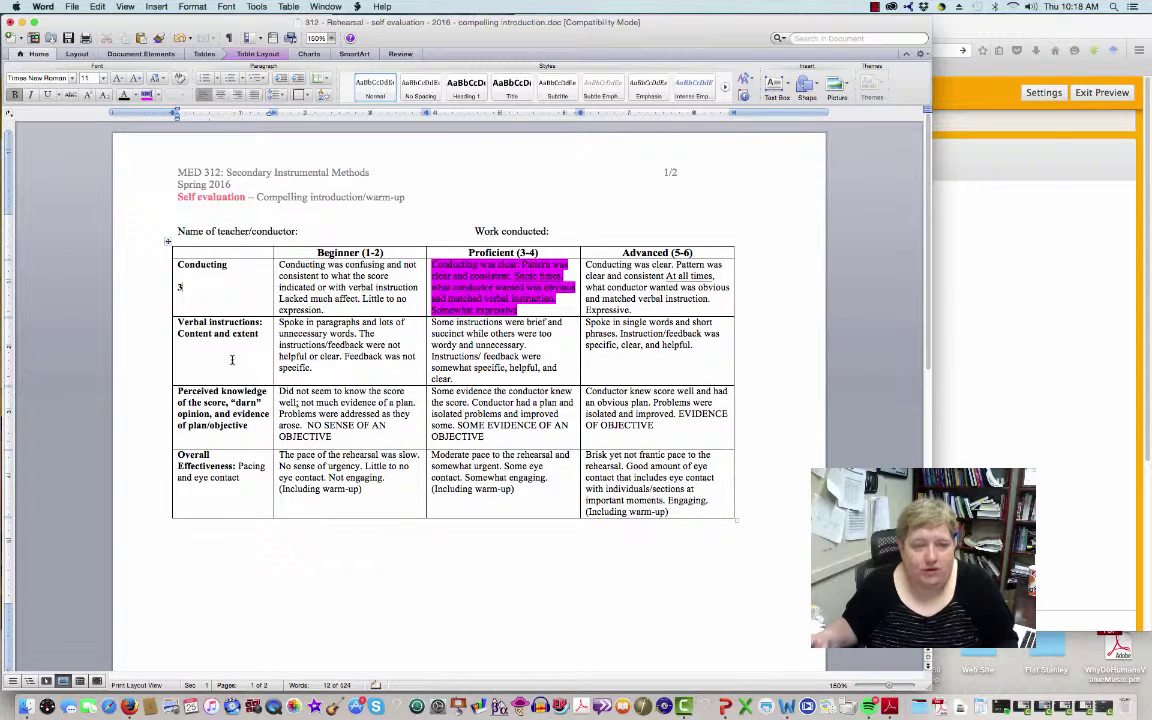
{"action": "type", "text": "6"}
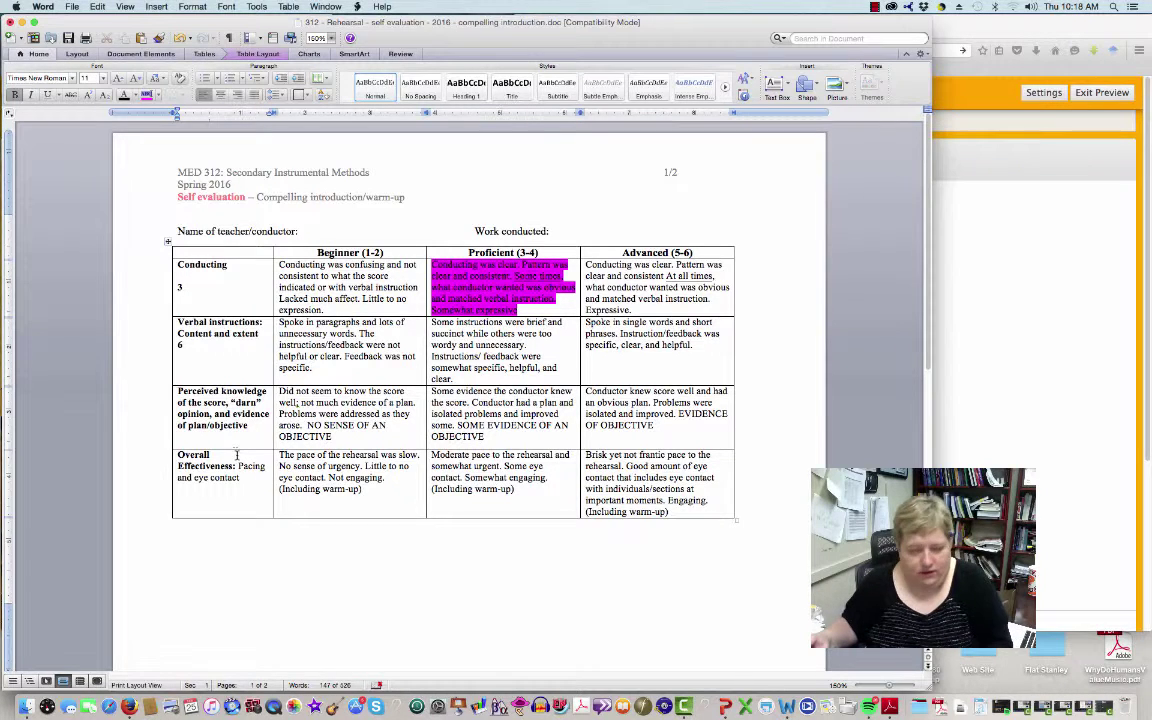
Review the remaining rubric rows and the comment questions on page two, marking "specifically with time stamps" in question 1.
{"action": "scroll", "coordinate": [243, 466], "scroll_direction": "down", "scroll_amount": 3}
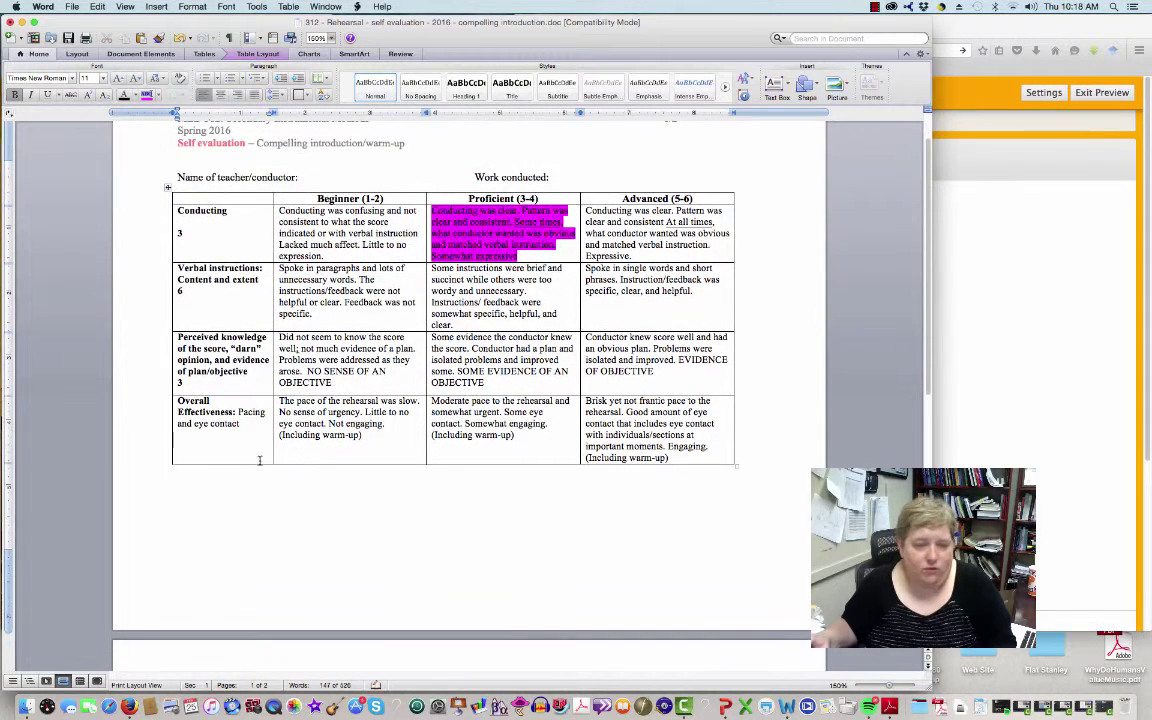
{"action": "scroll", "coordinate": [310, 338], "scroll_direction": "down", "scroll_amount": 10}
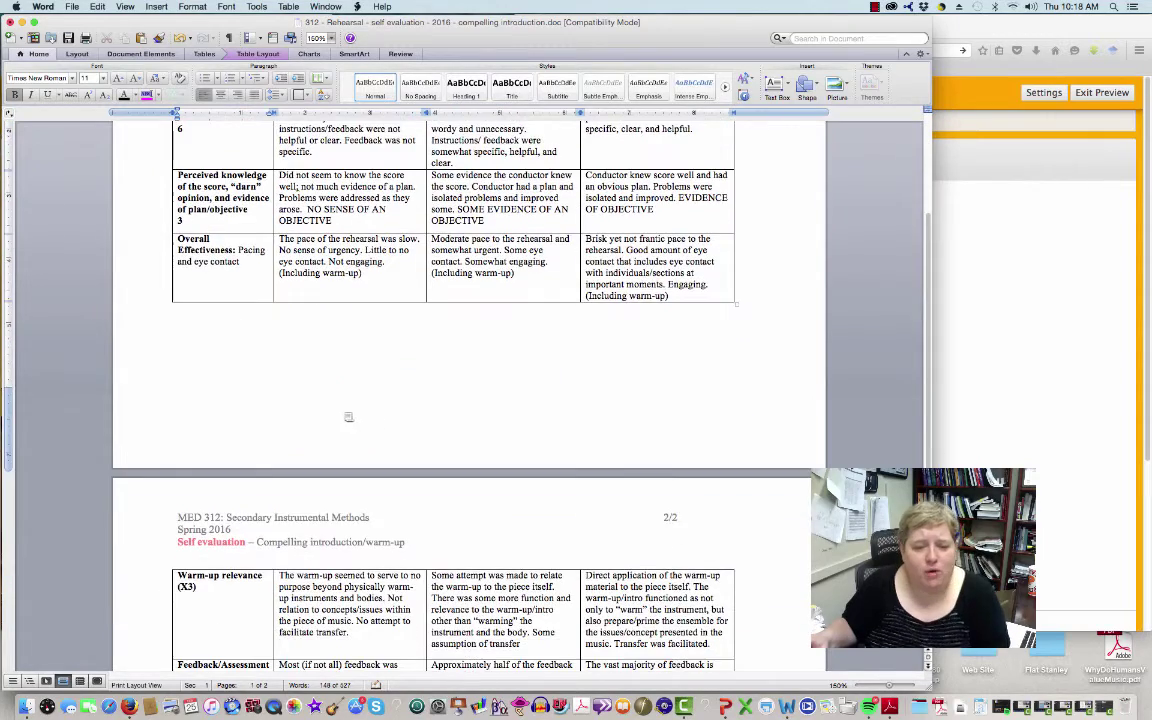
{"action": "scroll", "coordinate": [350, 411], "scroll_direction": "down", "scroll_amount": 10}
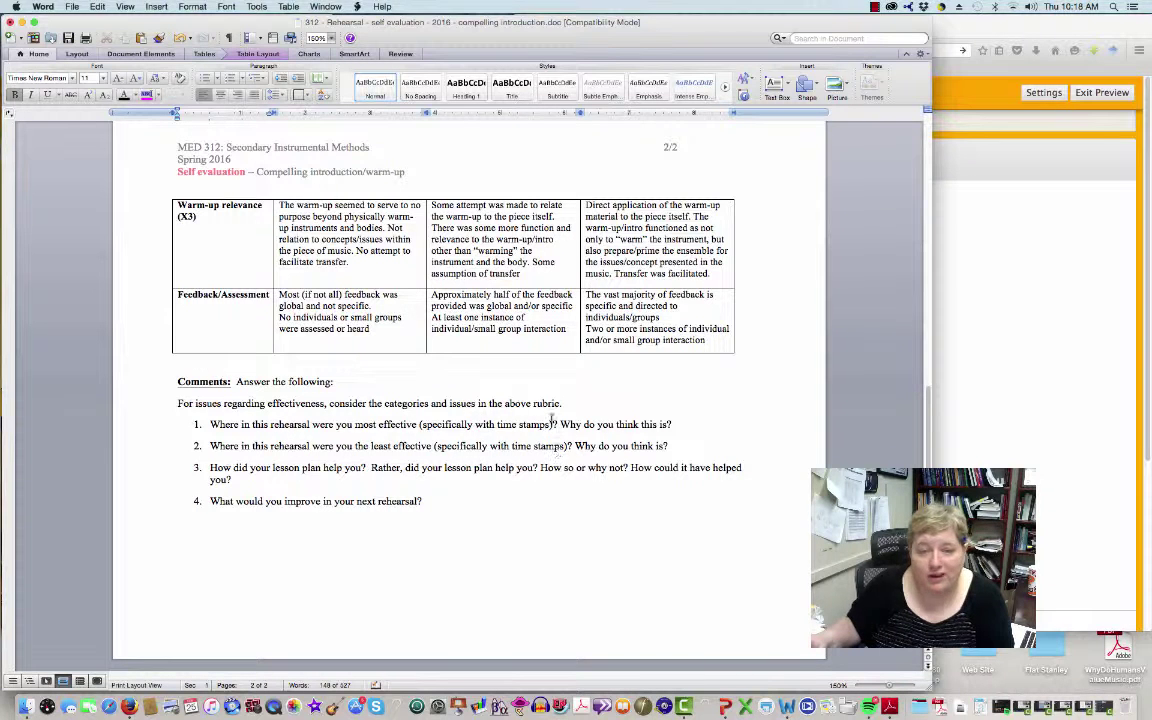
{"action": "left_click_drag", "start_coordinate": [549, 424], "coordinate": [443, 432]}
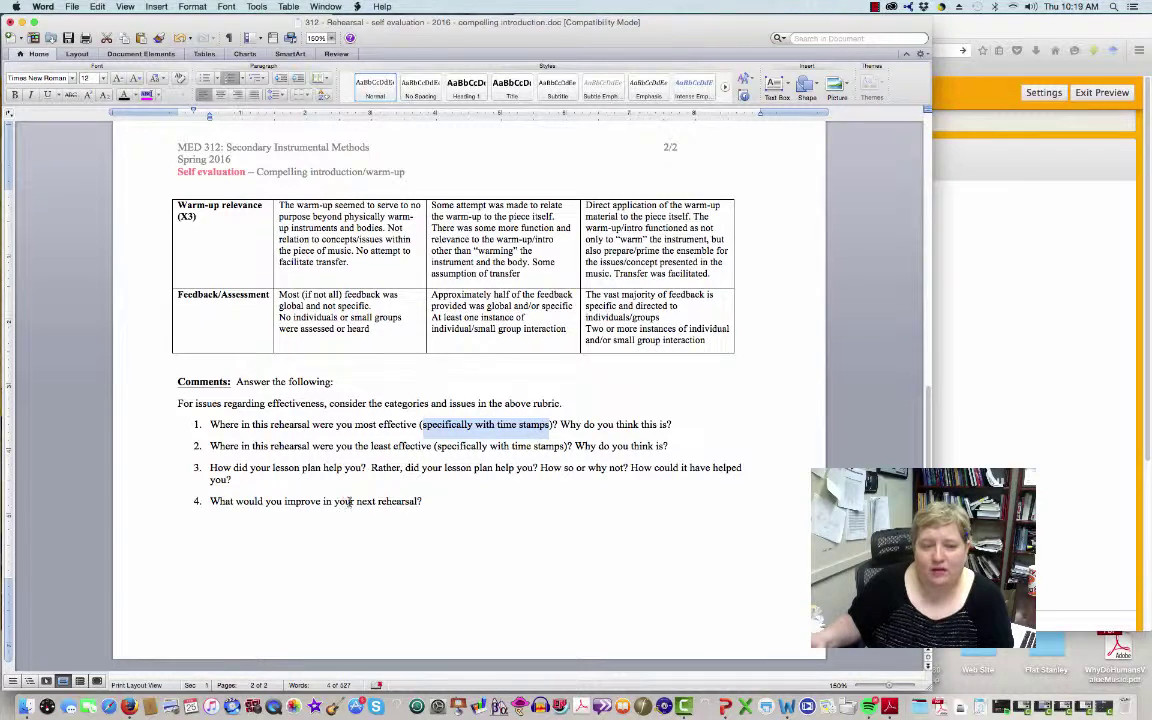
{"action": "scroll", "coordinate": [385, 545], "scroll_direction": "up", "scroll_amount": 5}
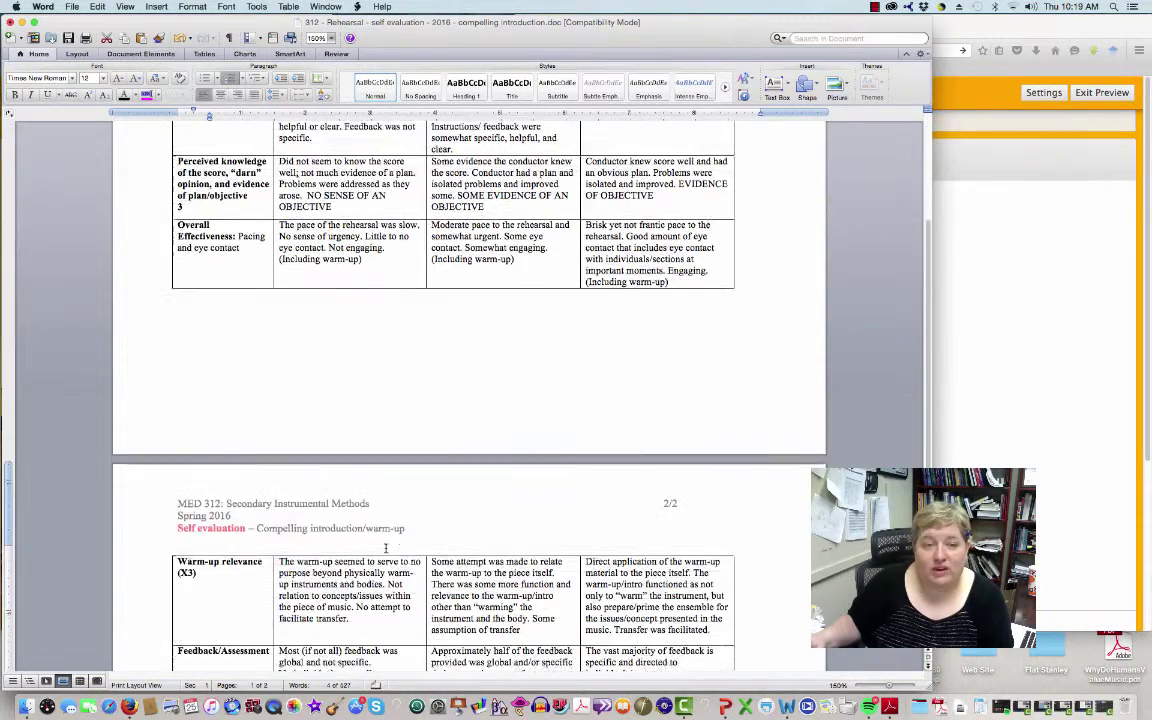
{"action": "scroll", "coordinate": [385, 548], "scroll_direction": "up", "scroll_amount": 3}
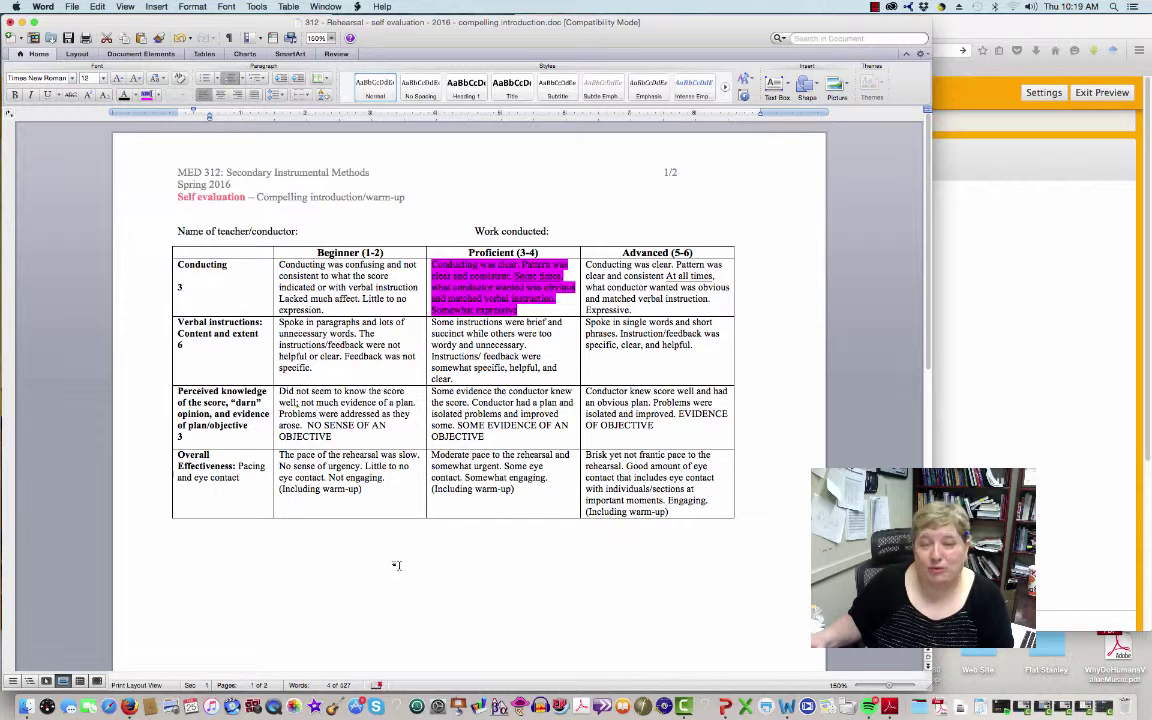
Close the self-evaluation form without saving the changes and return to the Blackboard page in Firefox.
{"action": "left_click", "coordinate": [9, 21]}
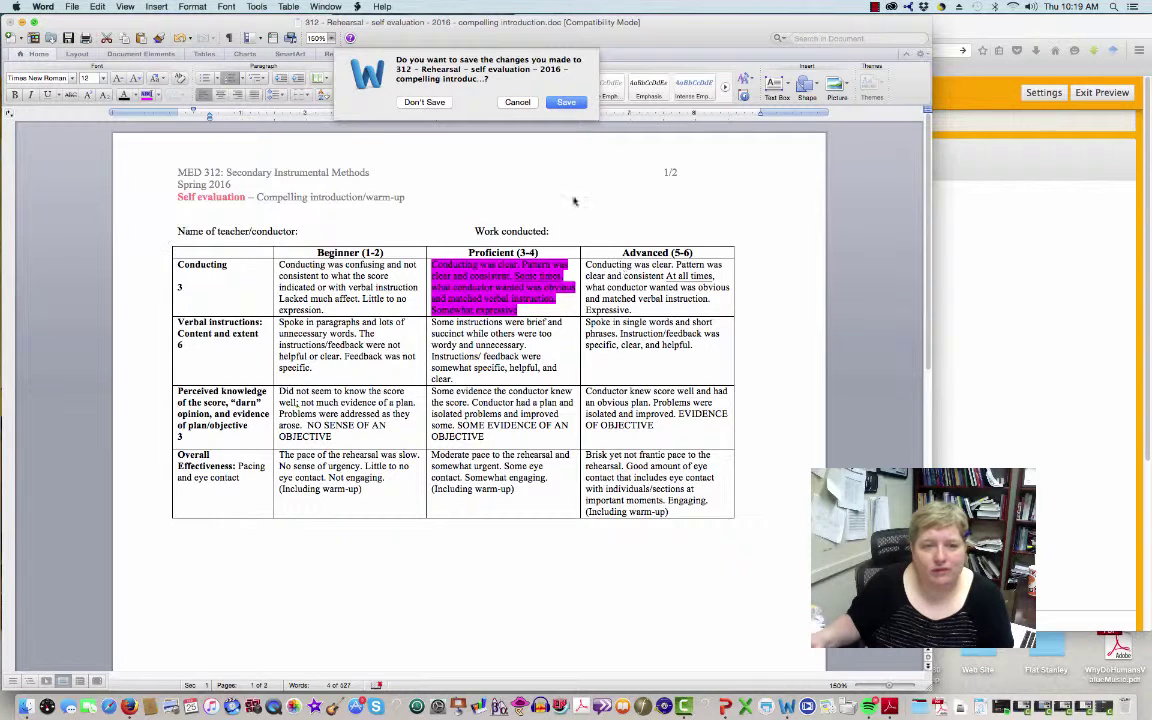
{"action": "left_click", "coordinate": [424, 102]}
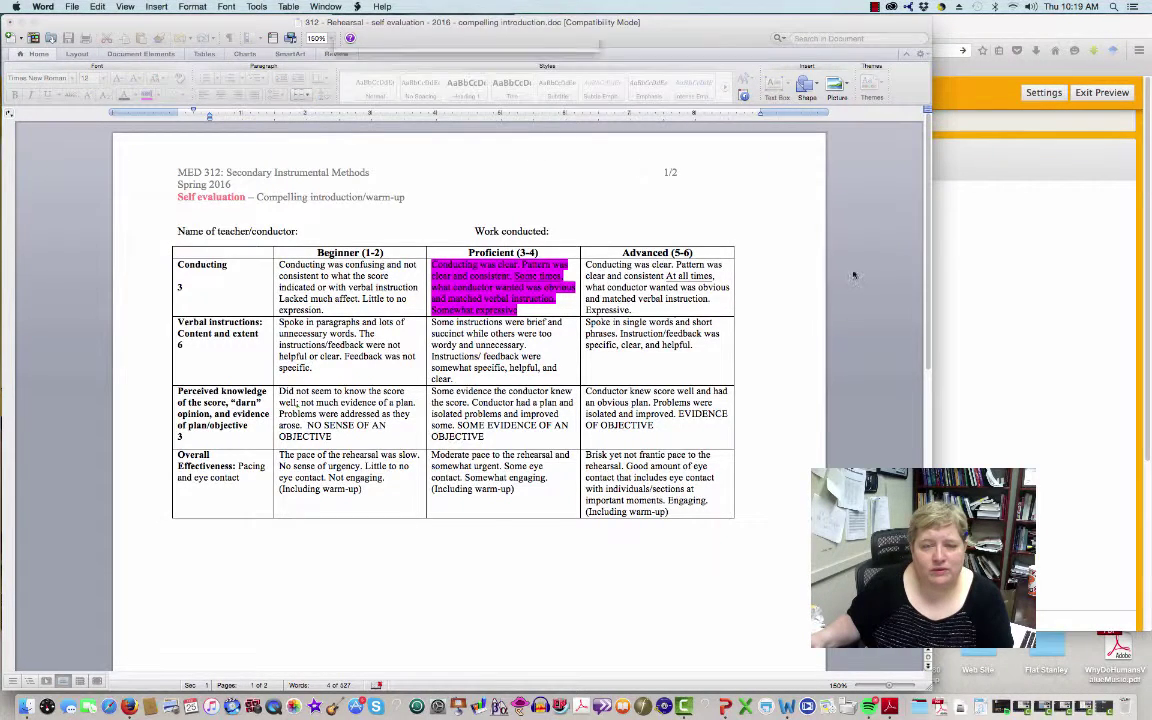
{"action": "left_click", "coordinate": [1052, 320]}
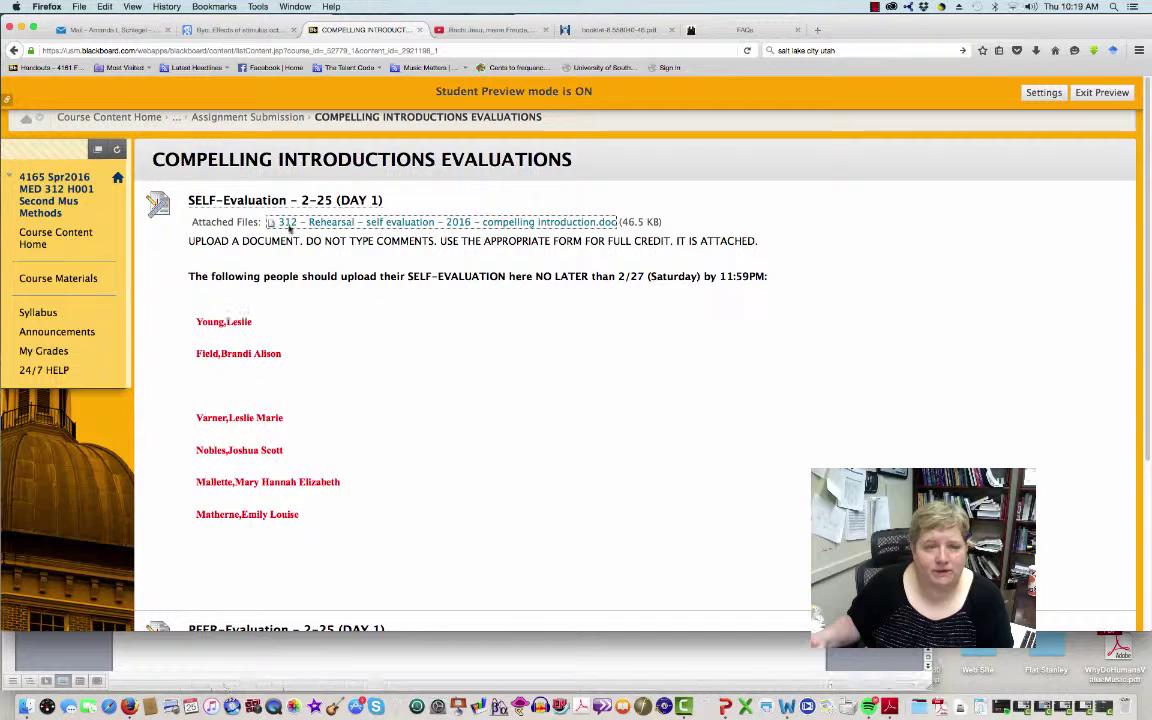
Open the SELF-Evaluation – 2-25 (DAY 1) assignment and review its information, file attachment, comments and submit sections.
{"action": "left_click", "coordinate": [268, 202]}
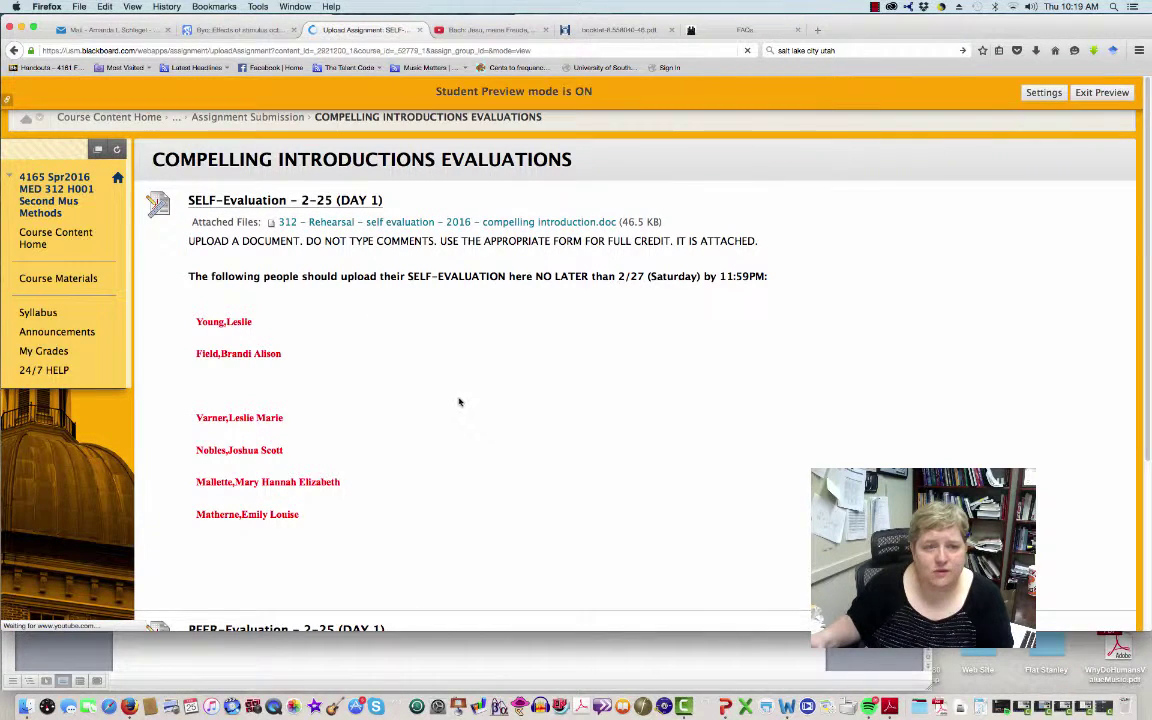
{"action": "scroll", "coordinate": [460, 403], "scroll_direction": "down", "scroll_amount": 5}
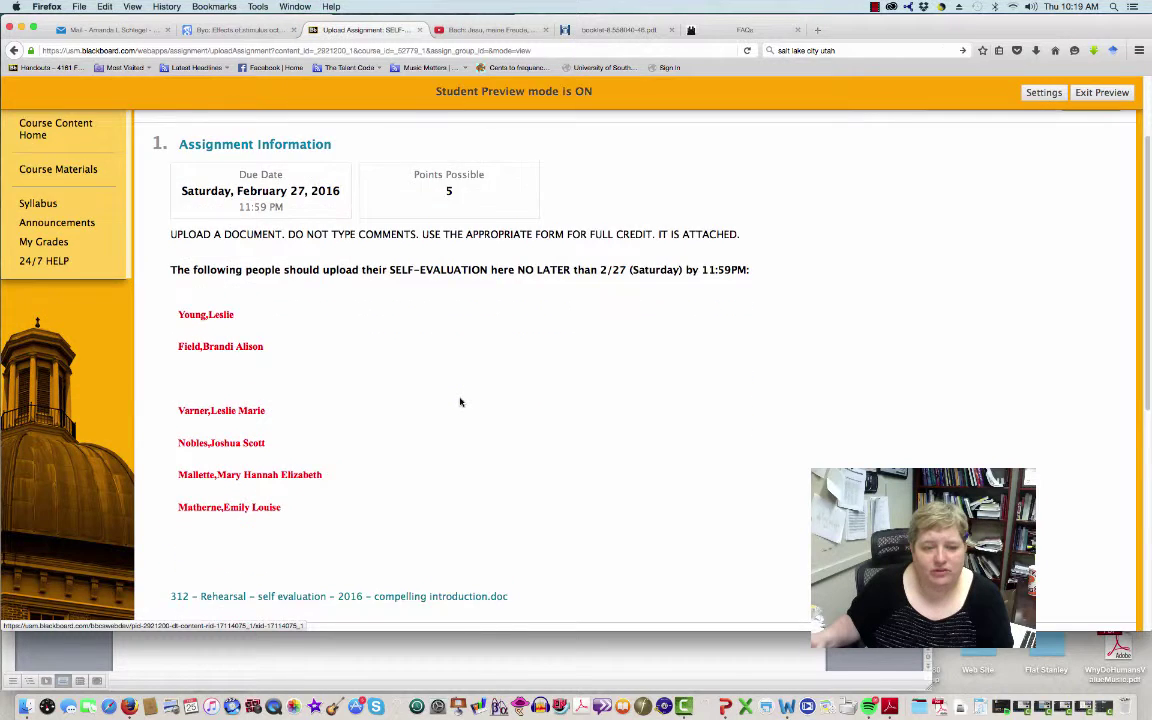
{"action": "scroll", "coordinate": [460, 401], "scroll_direction": "down", "scroll_amount": 5}
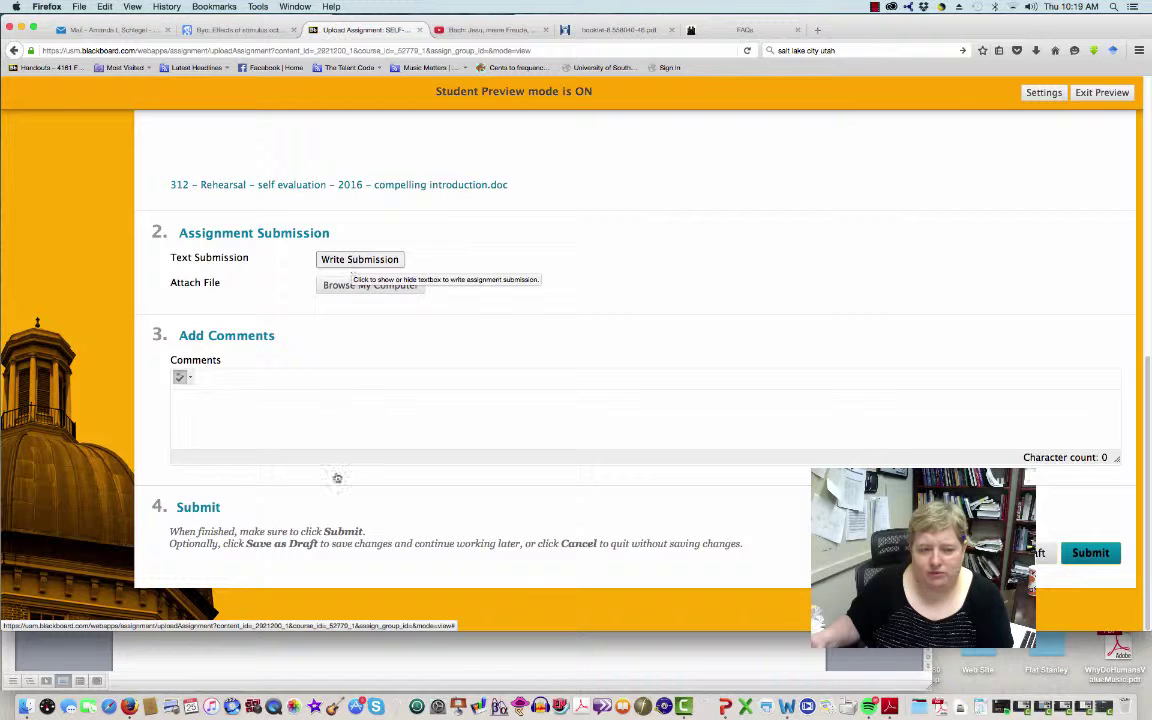
{"action": "left_click", "coordinate": [311, 408]}
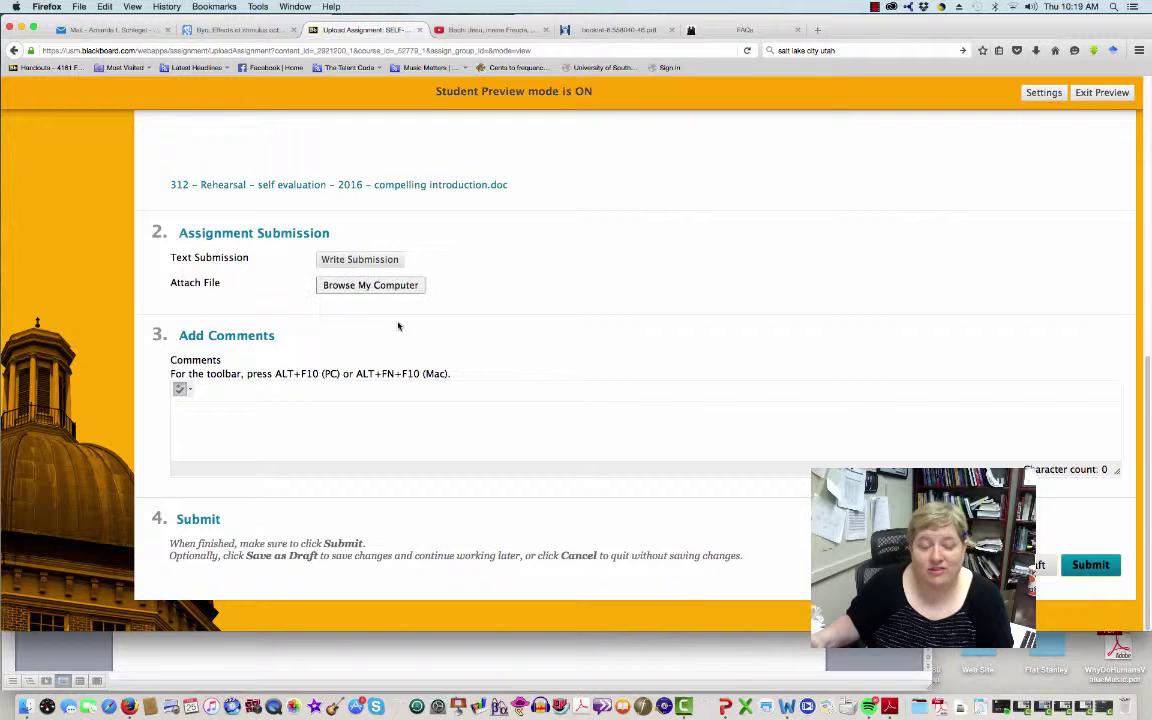
{"action": "scroll", "coordinate": [399, 324], "scroll_direction": "up", "scroll_amount": 10}
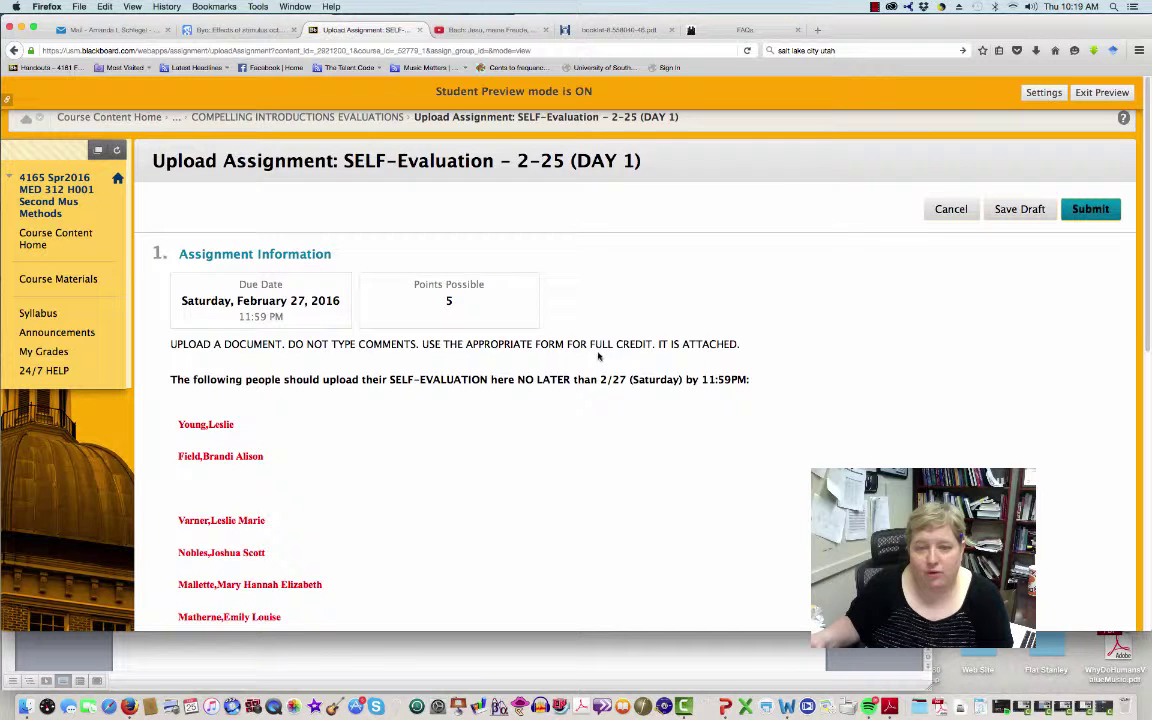
Start attaching a file from the computer to the SELF-Evaluation – 2-25 (DAY 1) submission and browse to the Desktop folder.
{"action": "scroll", "coordinate": [364, 447], "scroll_direction": "down", "scroll_amount": 10}
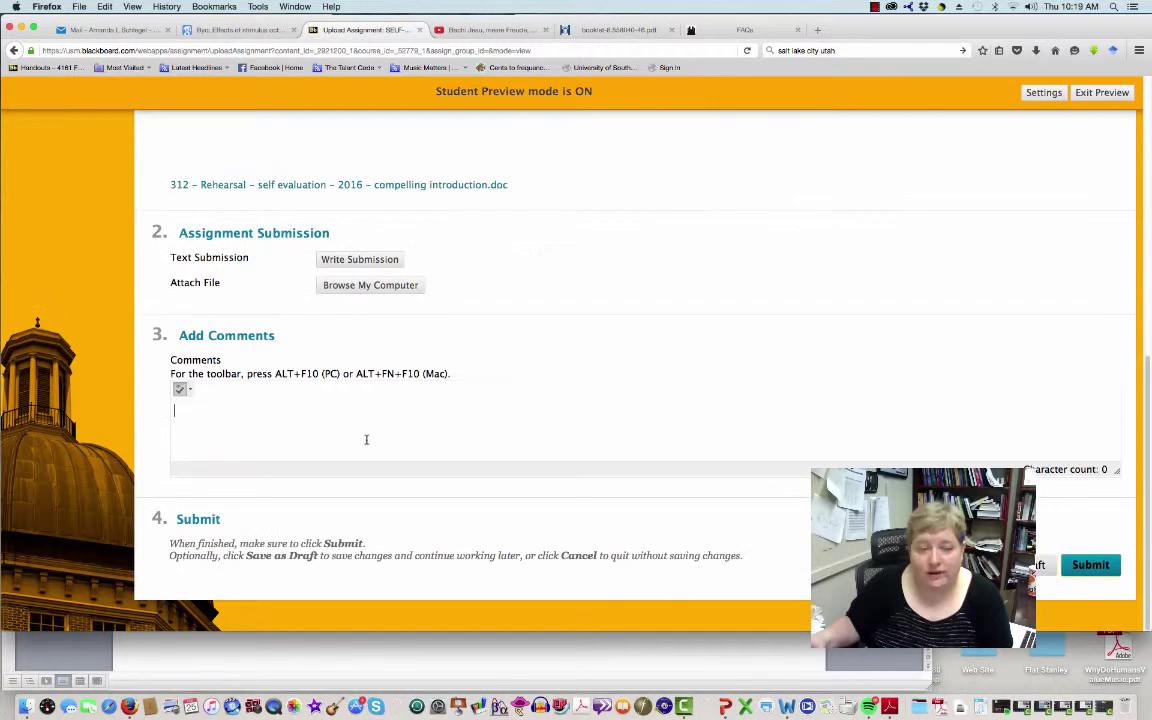
{"action": "left_click", "coordinate": [370, 286]}
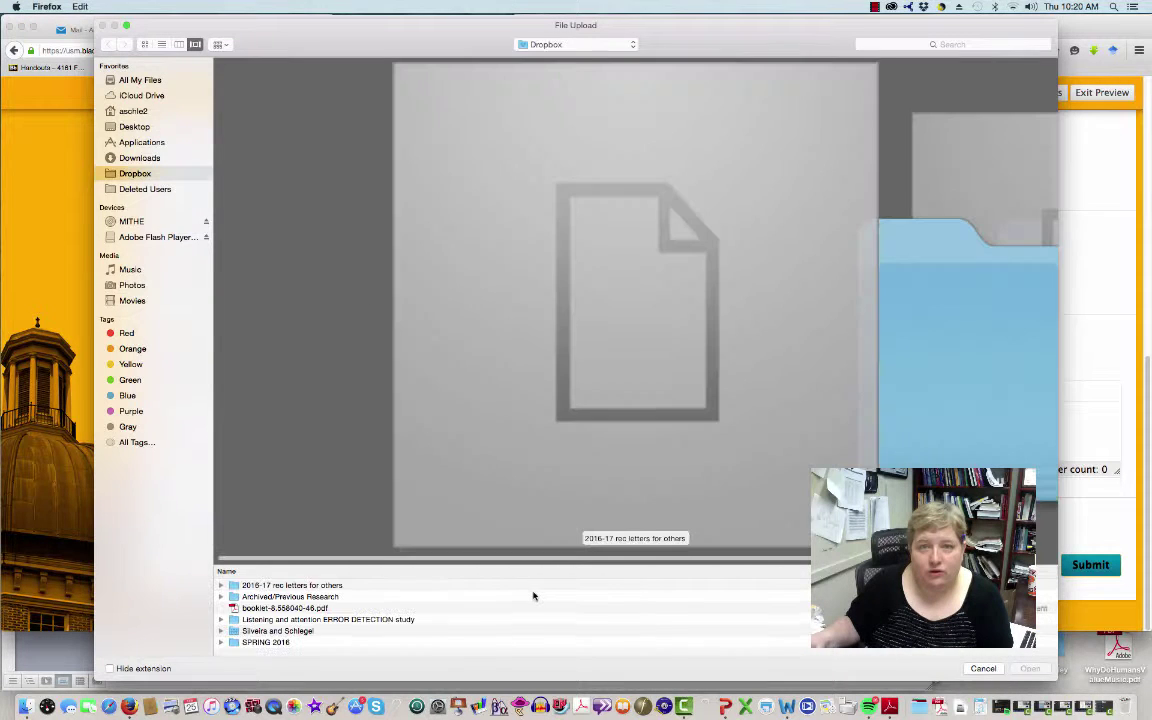
{"action": "left_click", "coordinate": [138, 125]}
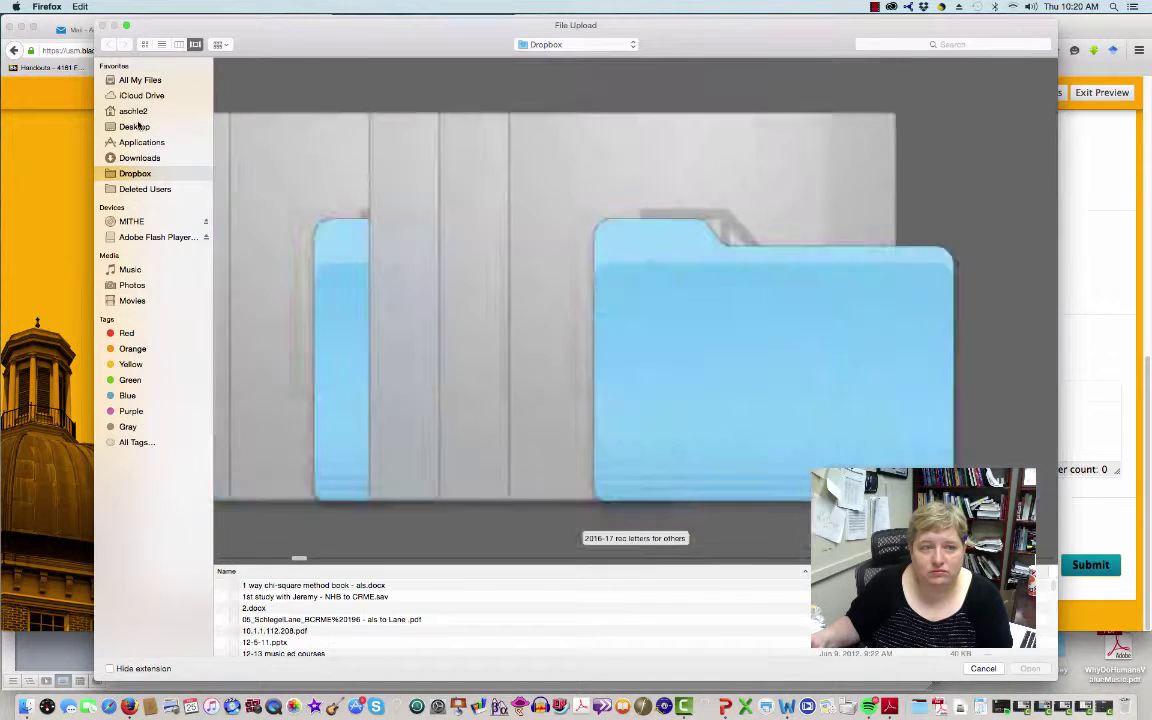
{"action": "left_click", "coordinate": [139, 127]}
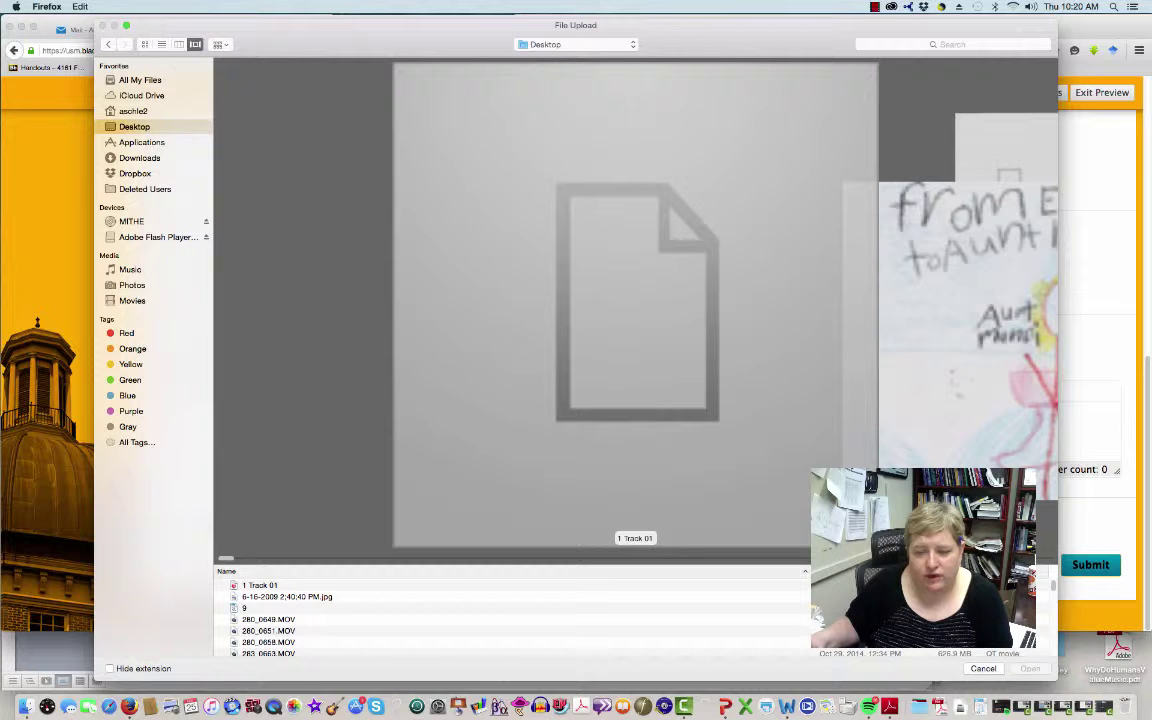
Find "312 - Rehearsal - self evaluation - 2016 - compelling introduction.doc" in the Desktop folder and attach it to the assignment submission.
{"action": "left_click", "coordinate": [850, 572]}
{"action": "left_click", "coordinate": [850, 572]}
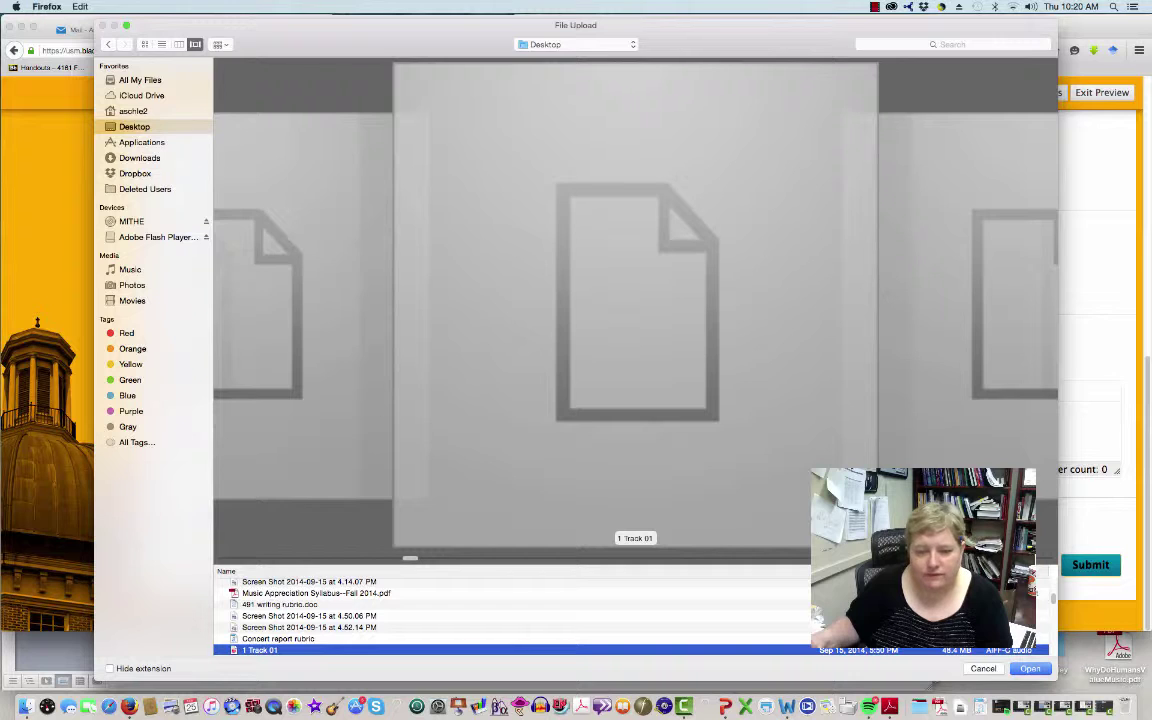
{"action": "left_click", "coordinate": [850, 572]}
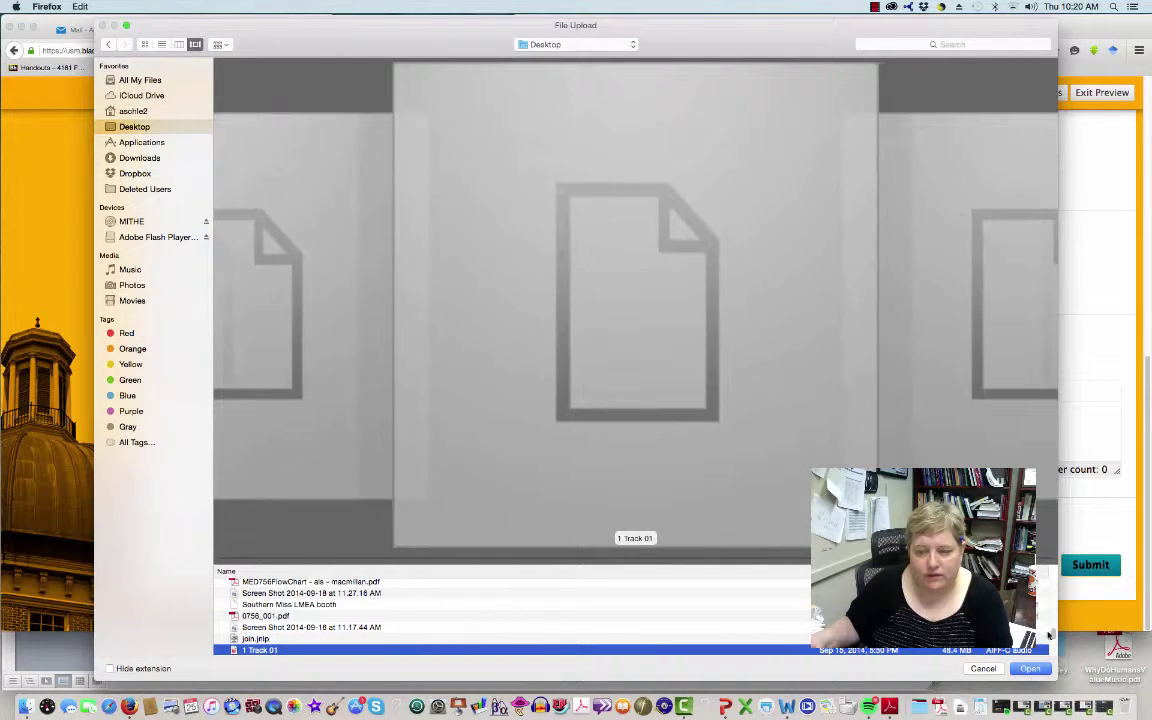
{"action": "left_click_drag", "start_coordinate": [1054, 662], "coordinate": [1053, 673]}
{"action": "scroll", "coordinate": [1053, 675], "scroll_direction": "down", "scroll_amount": 5}
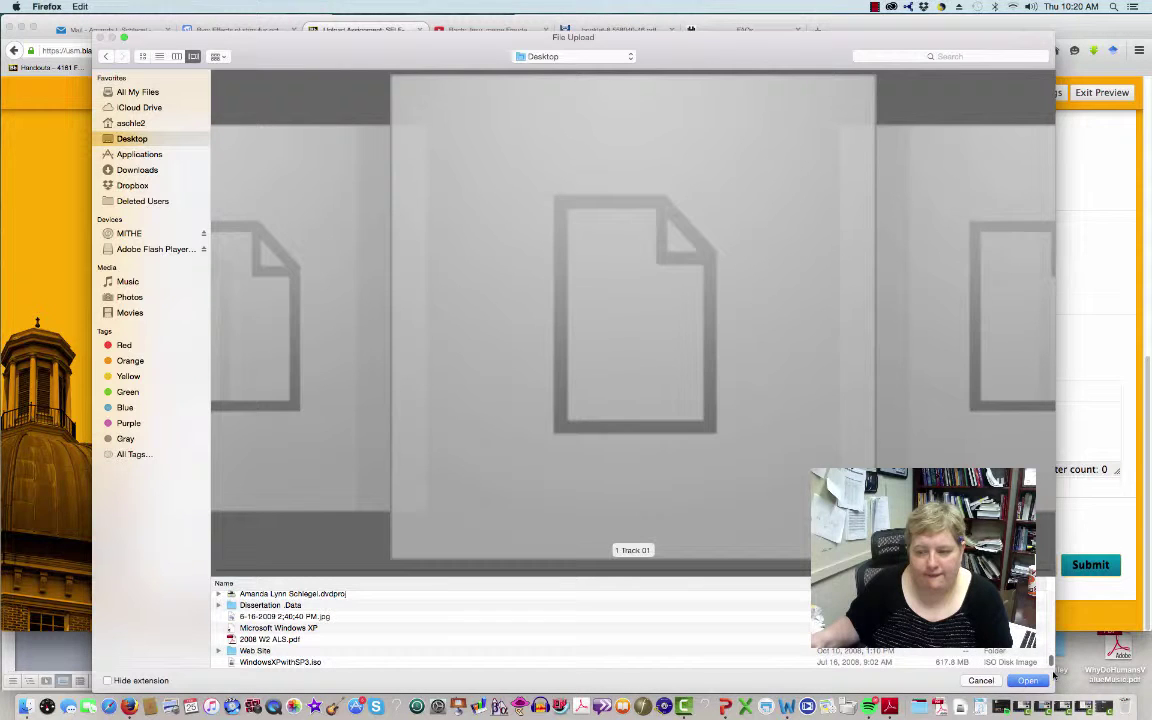
{"action": "scroll", "coordinate": [1053, 675], "scroll_direction": "up", "scroll_amount": 10}
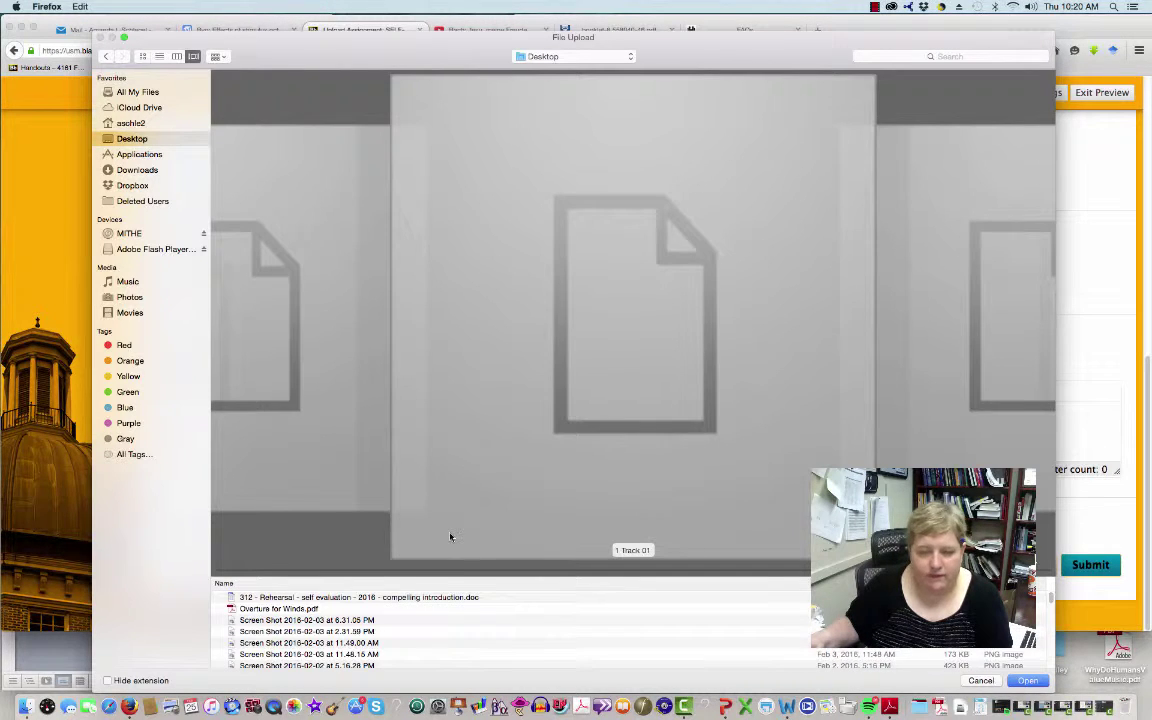
{"action": "left_click", "coordinate": [433, 598]}
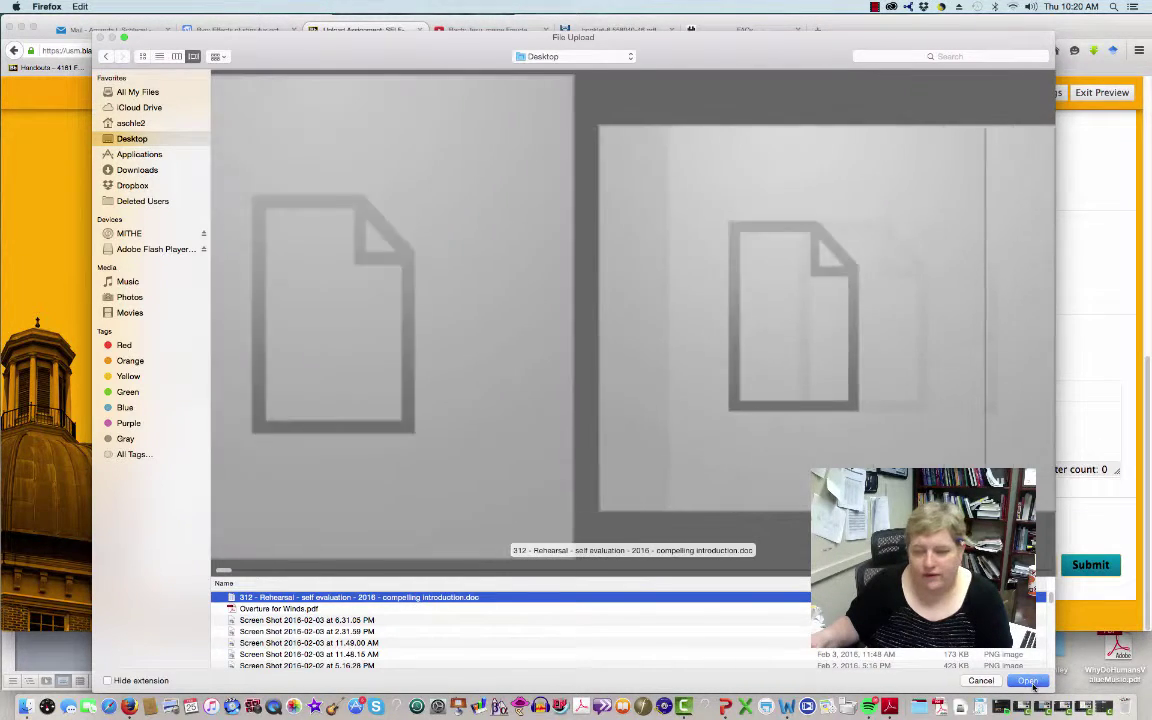
{"action": "left_click", "coordinate": [1028, 681]}
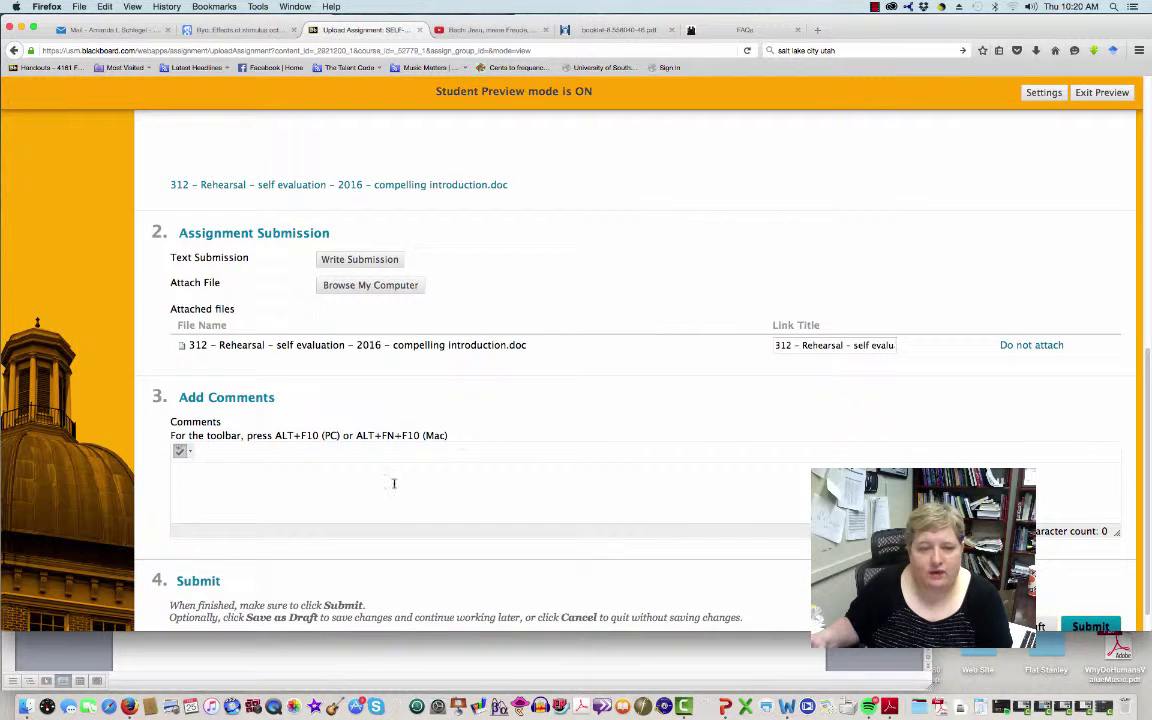
Review the upload page from the comments and submit sections back to the due date, instructions and list of assigned students.
{"action": "scroll", "coordinate": [530, 494], "scroll_direction": "down", "scroll_amount": 1}
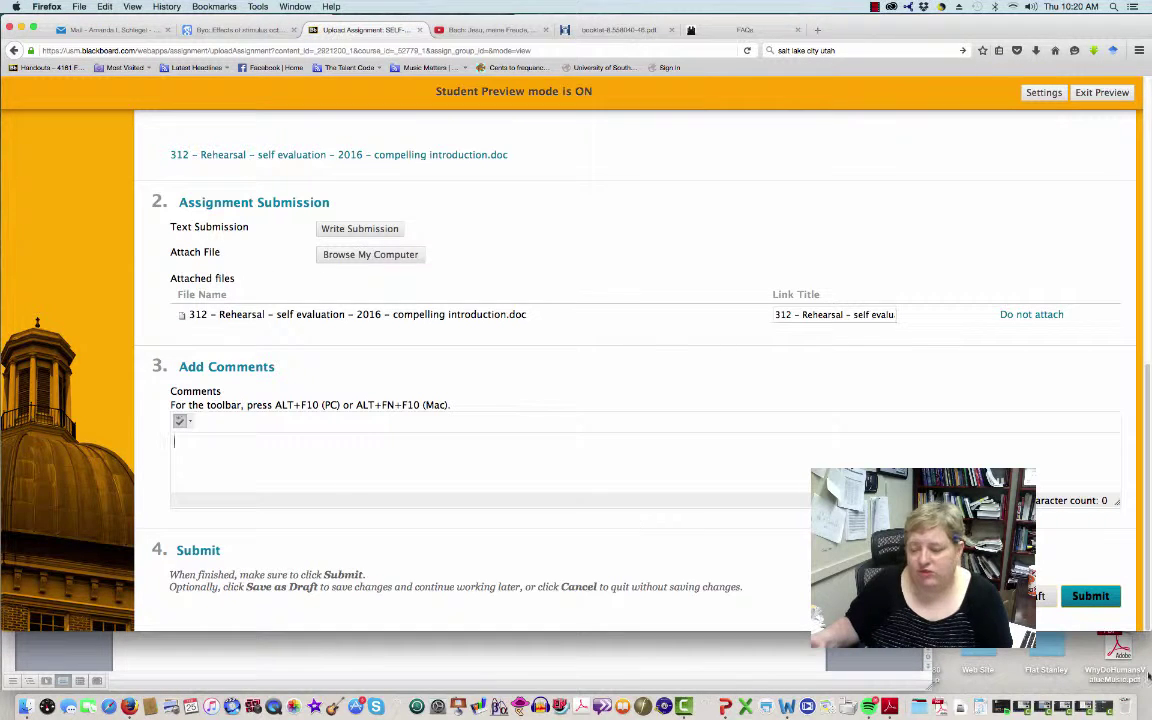
{"action": "scroll", "coordinate": [478, 477], "scroll_direction": "up", "scroll_amount": 10}
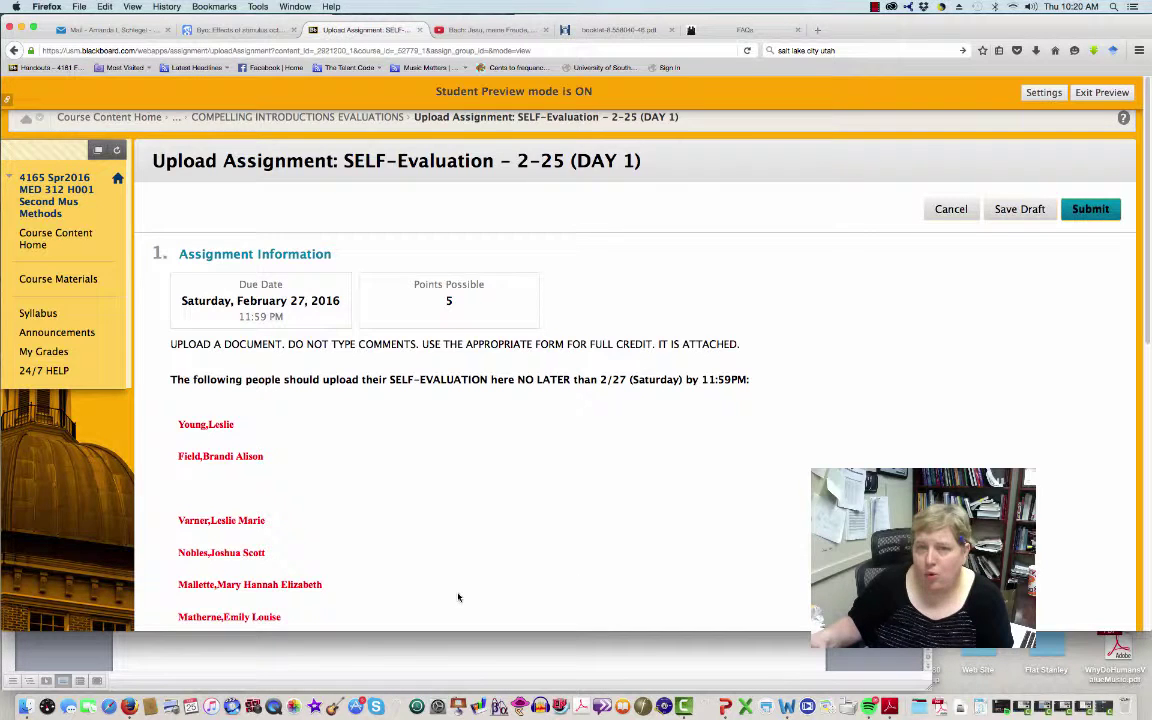
{"action": "scroll", "coordinate": [458, 597], "scroll_direction": "down", "scroll_amount": 1}
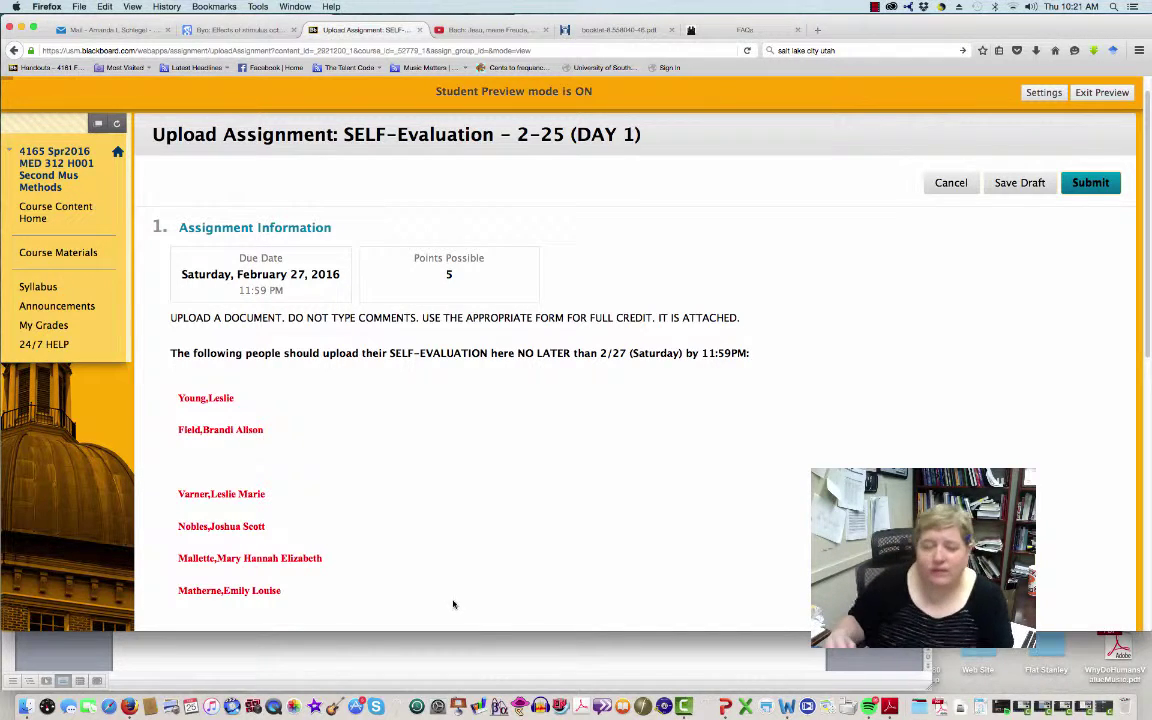
{"action": "scroll", "coordinate": [662, 562], "scroll_direction": "down", "scroll_amount": 2}
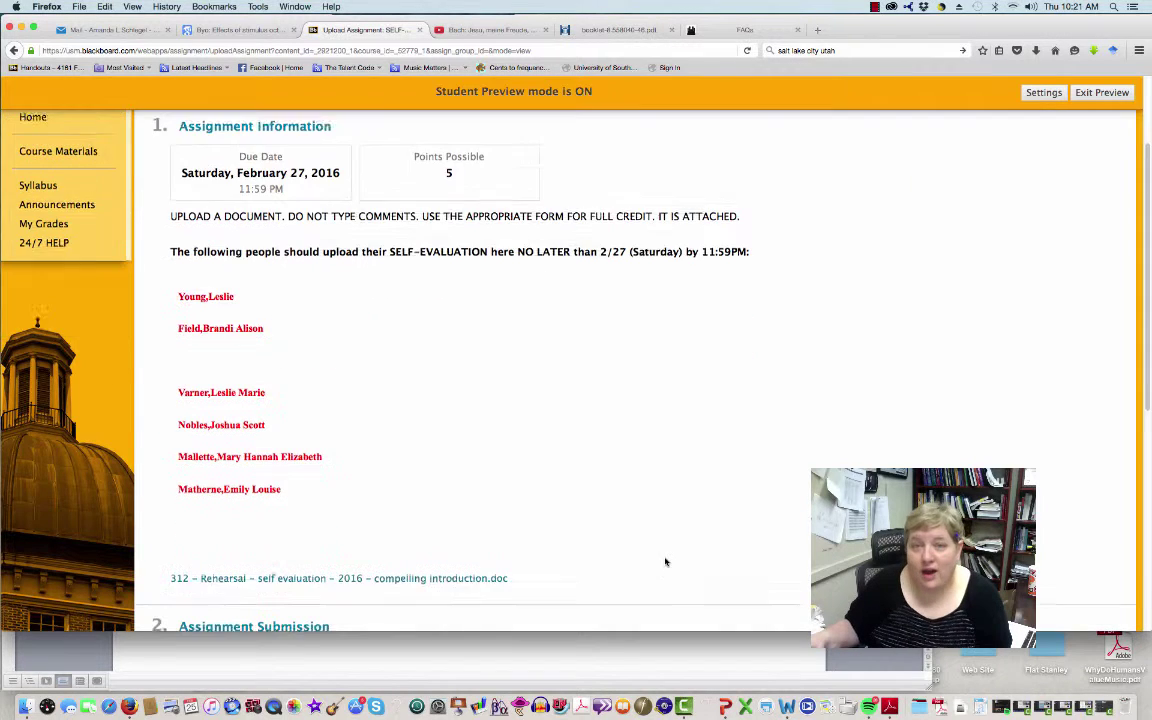
{"action": "scroll", "coordinate": [658, 566], "scroll_direction": "down", "scroll_amount": 2}
{"action": "scroll", "coordinate": [658, 566], "scroll_direction": "up", "scroll_amount": 5}
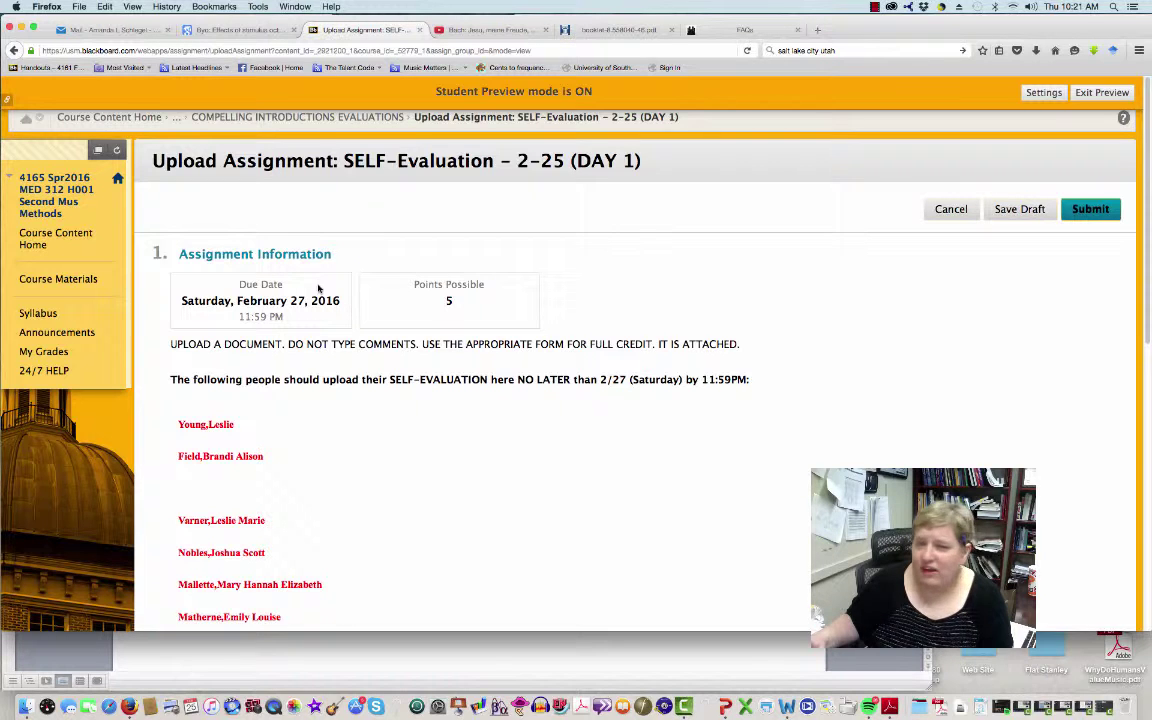
Go to the Assignment Submission folder in Course Materials and open its Lessons plans folder.
{"action": "left_click", "coordinate": [58, 281]}
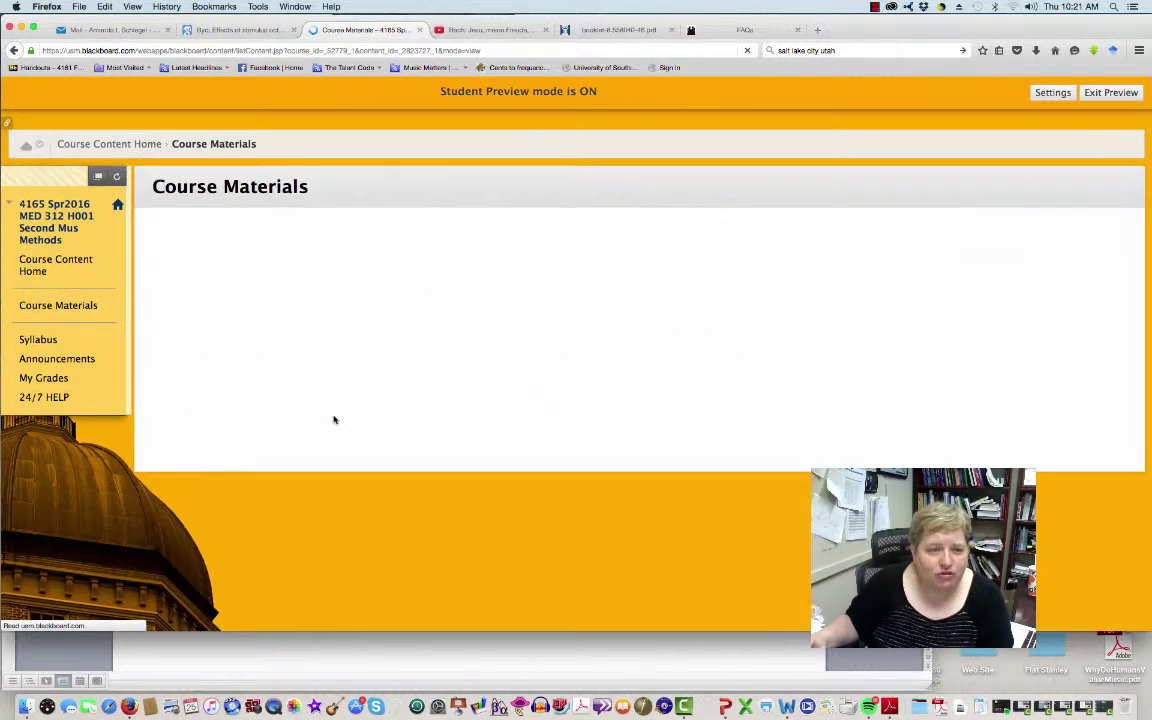
{"action": "scroll", "coordinate": [329, 419], "scroll_direction": "down", "scroll_amount": 1}
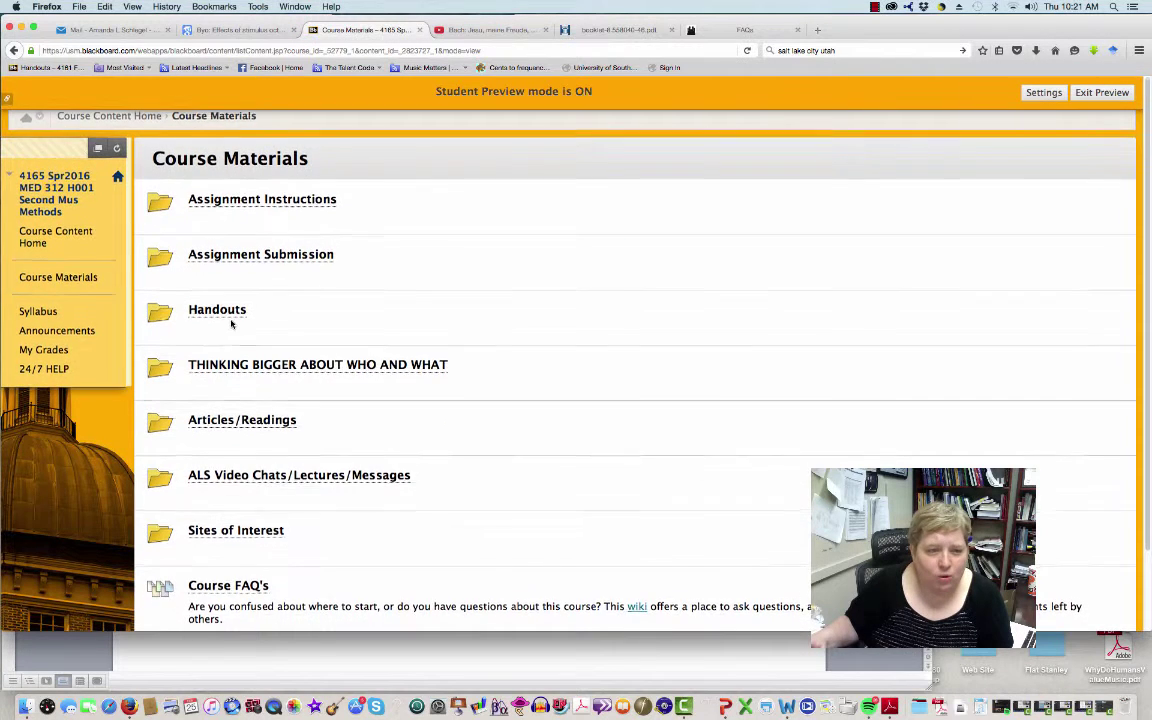
{"action": "scroll", "coordinate": [231, 323], "scroll_direction": "down", "scroll_amount": 2}
{"action": "left_click", "coordinate": [231, 204]}
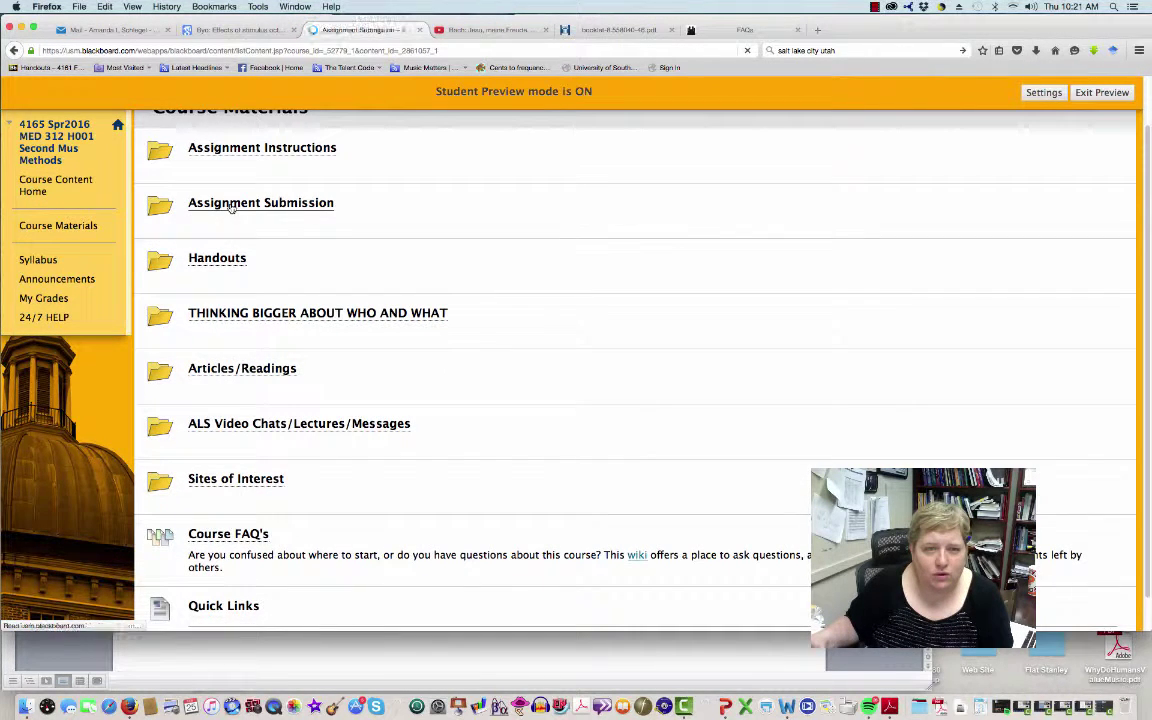
{"action": "scroll", "coordinate": [318, 370], "scroll_direction": "down", "scroll_amount": 1}
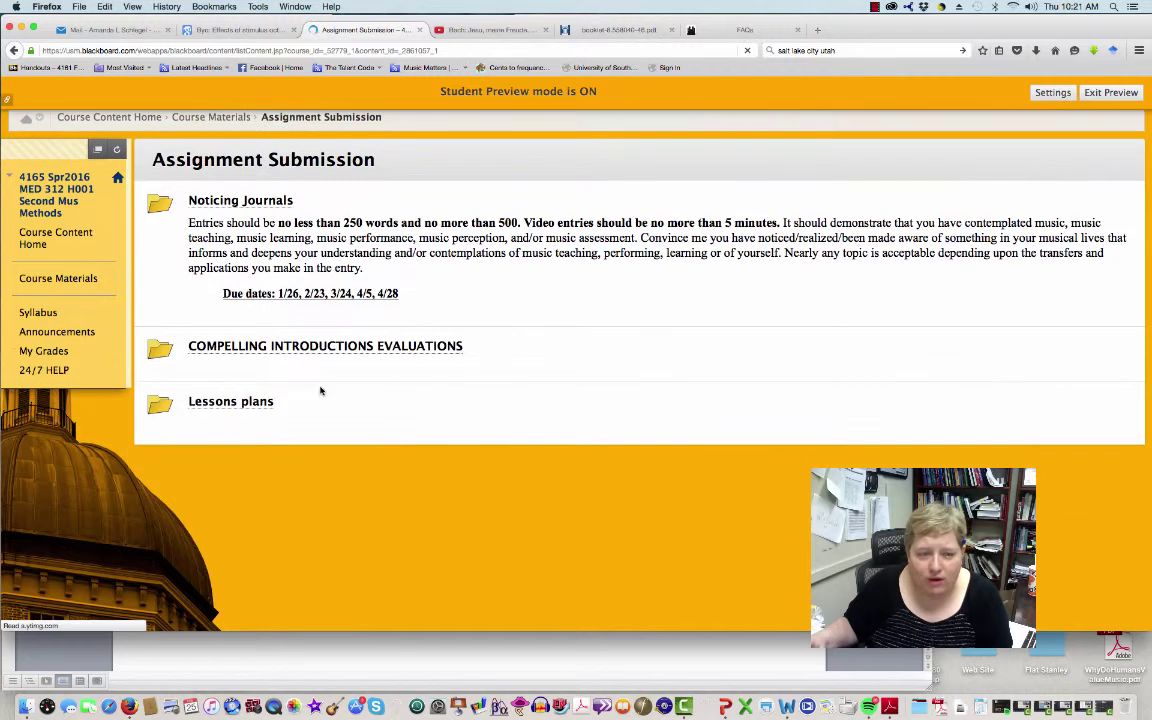
{"action": "left_click", "coordinate": [245, 404]}
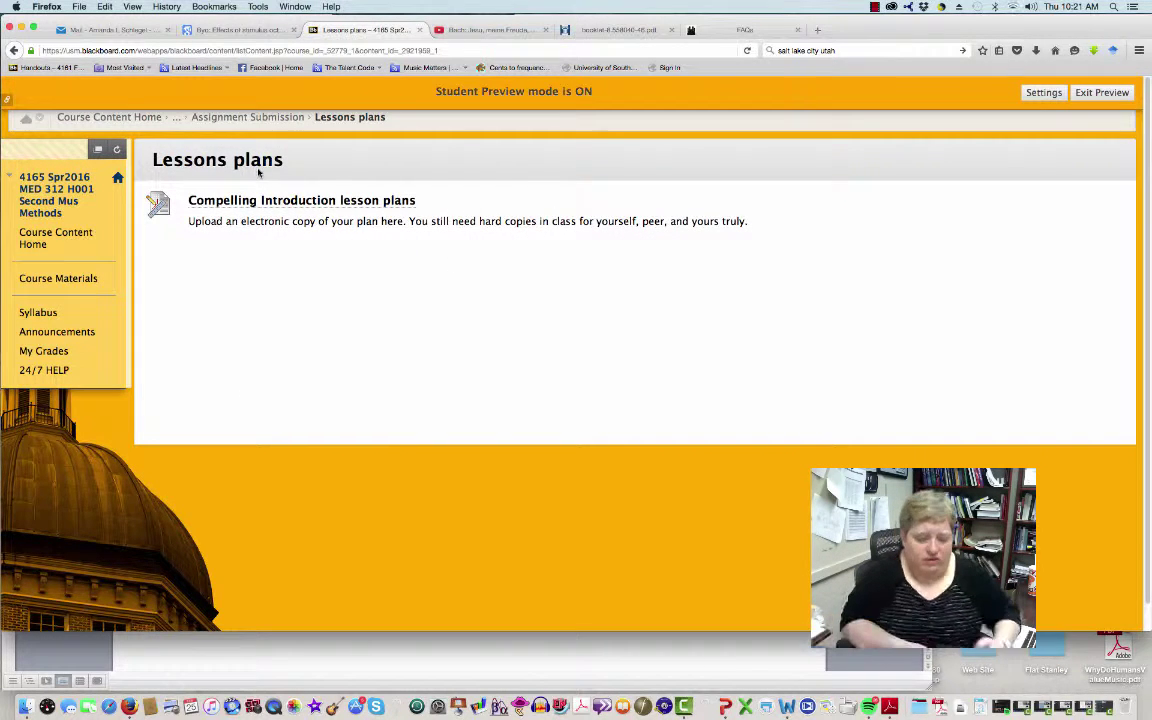
Open the Compelling Introduction lesson plans assignment, dismiss its file selection without attaching anything, and review the submission sections.
{"action": "left_click", "coordinate": [325, 202]}
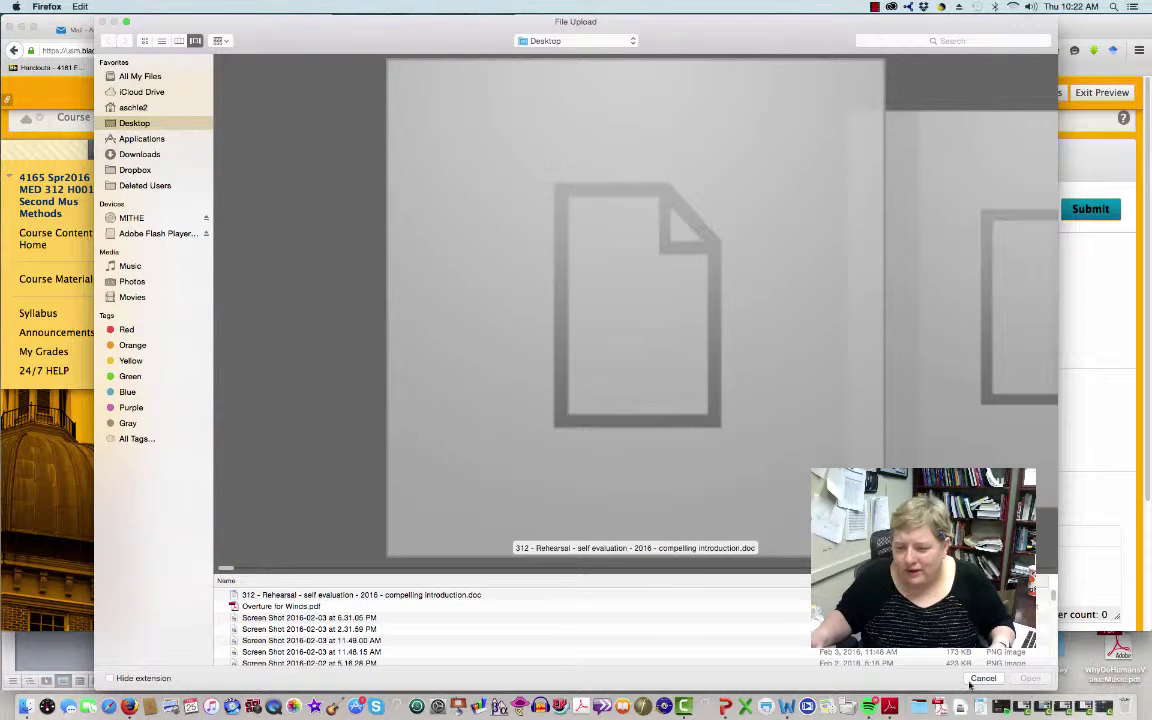
{"action": "left_click", "coordinate": [976, 679]}
{"action": "scroll", "coordinate": [896, 466], "scroll_direction": "down", "scroll_amount": 3}
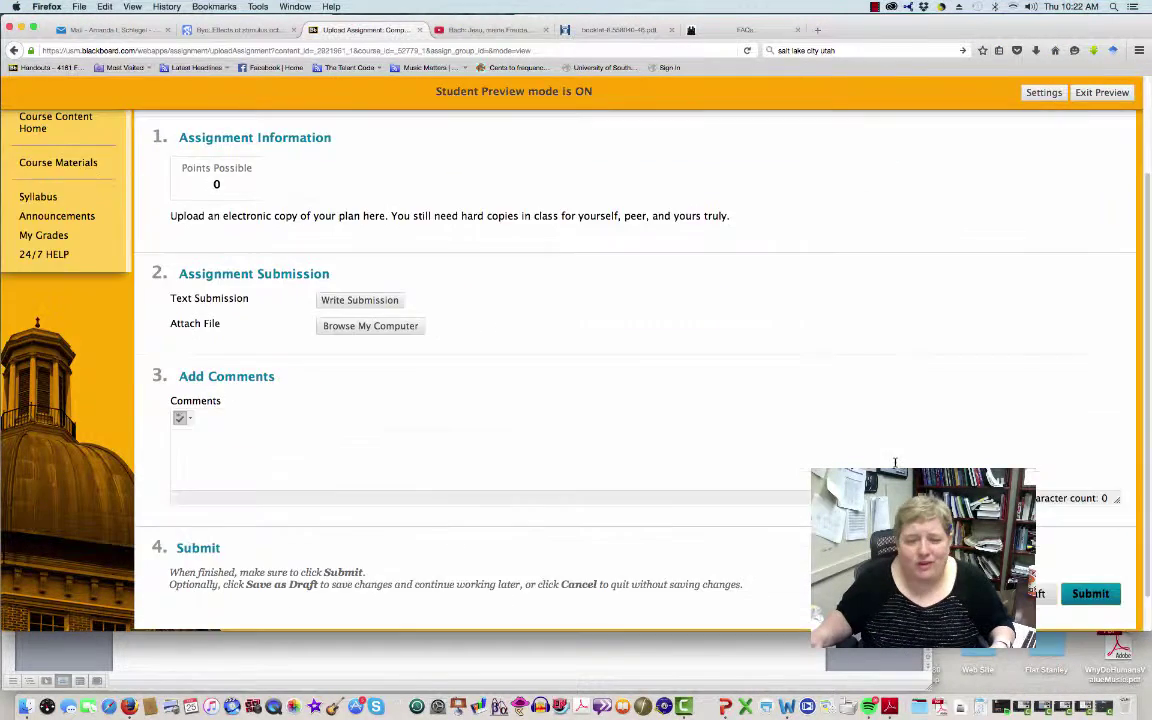
{"action": "scroll", "coordinate": [1058, 466], "scroll_direction": "up", "scroll_amount": 3}
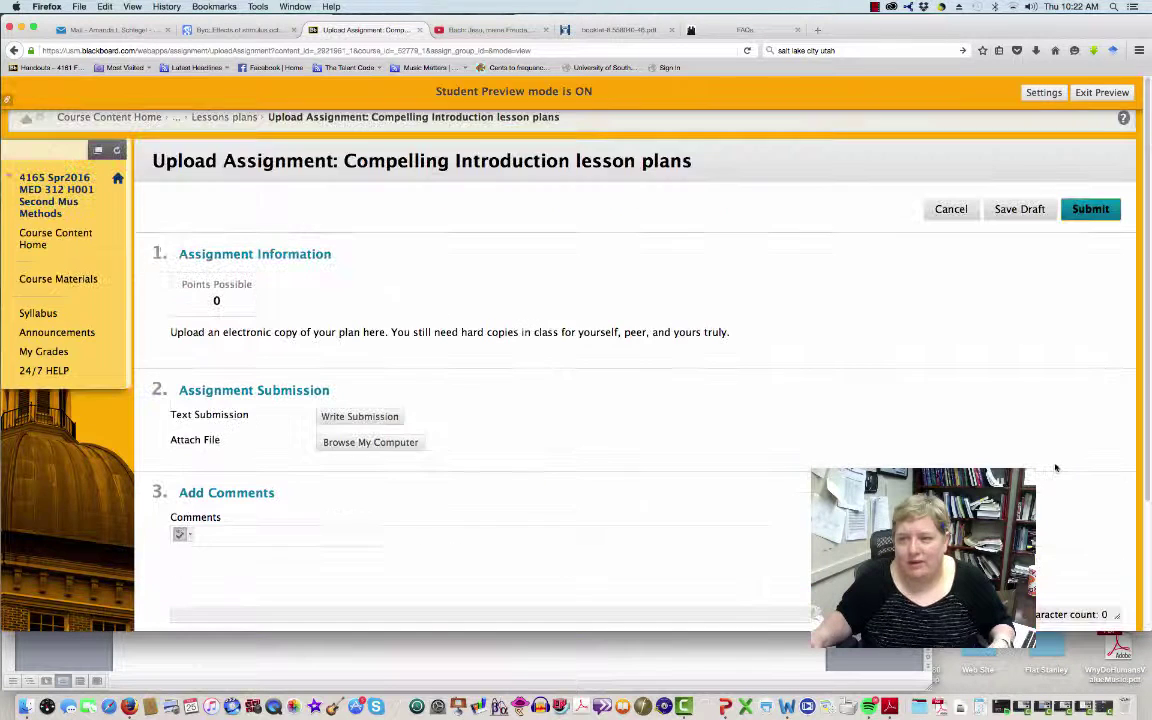